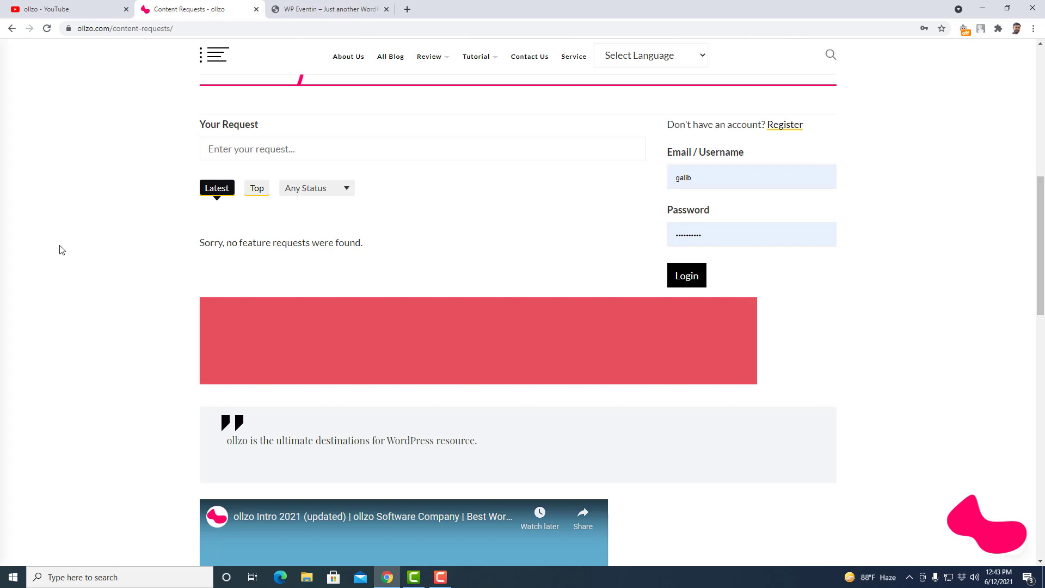
# - Log in through the sidebar login form on the Content Requests page
pyautogui.click(119, 312)
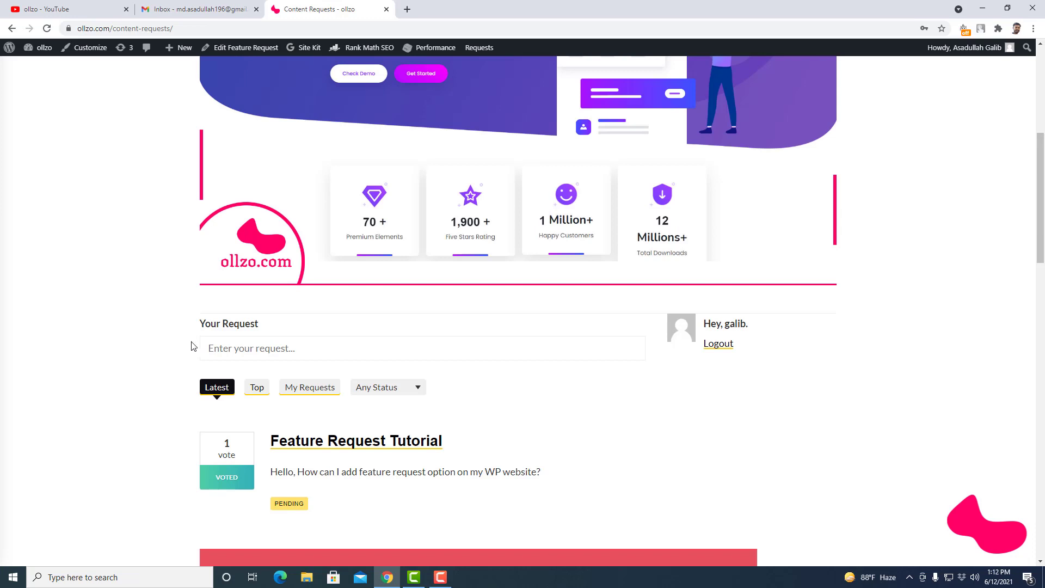
# - Submit a feature request titled 'WP Request' described as 'Make a tutorial on WP Request'
pyautogui.click(229, 348)
pyautogui.write('WP Request')
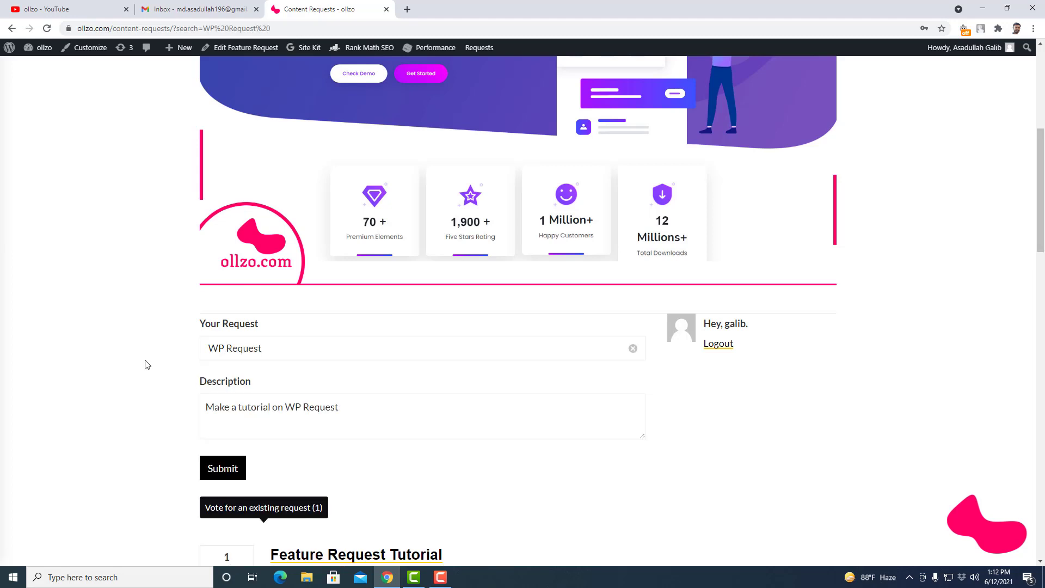
pyautogui.click(337, 419)
pyautogui.scroll(-2, 230, 431)
pyautogui.click(226, 325)
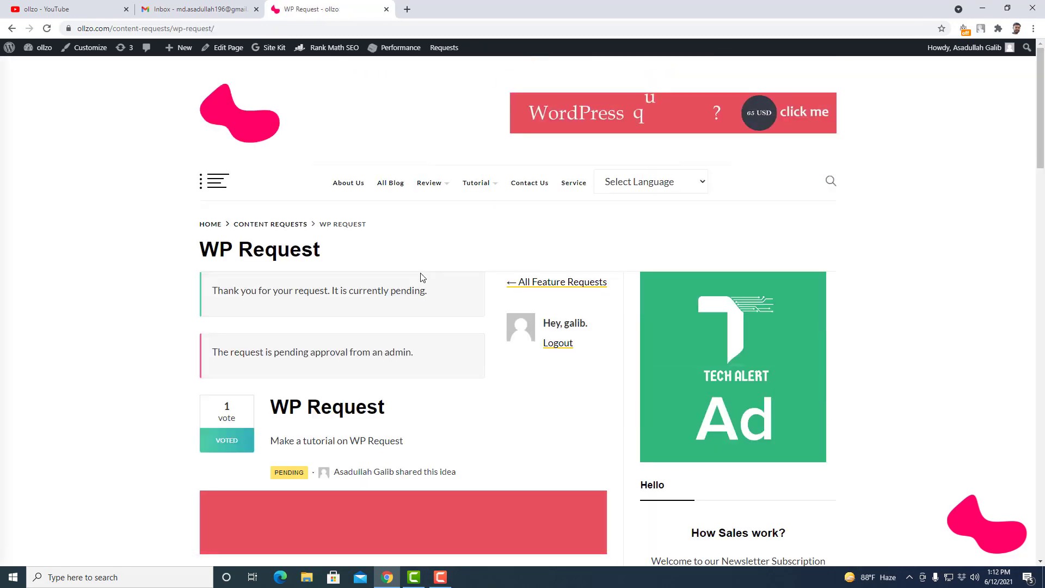
# - Remove and re-add the vote on WP Request, leaving it at one vote
pyautogui.scroll(-3, 421, 277)
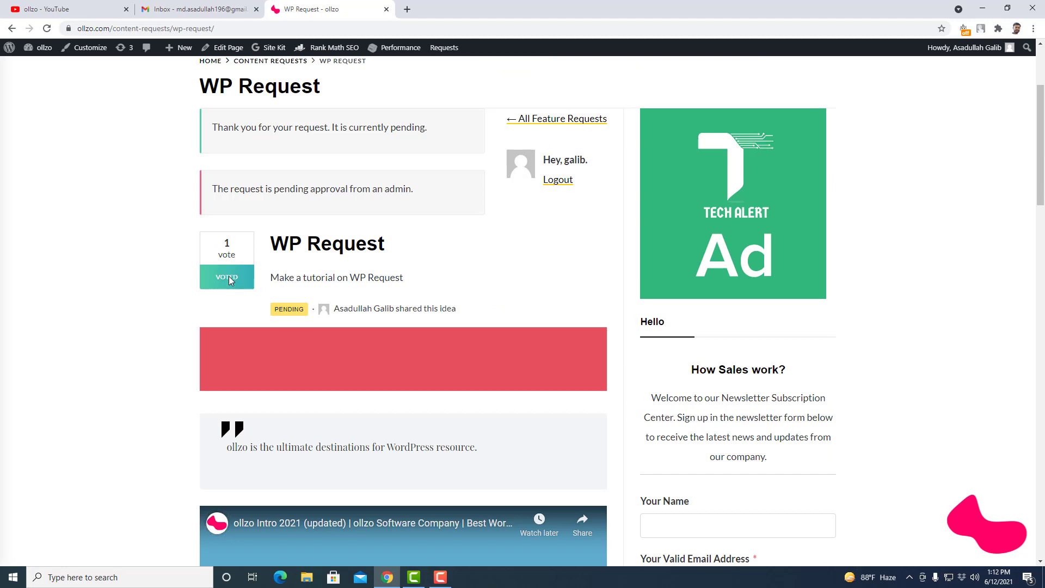
pyautogui.click(228, 279)
pyautogui.click(225, 283)
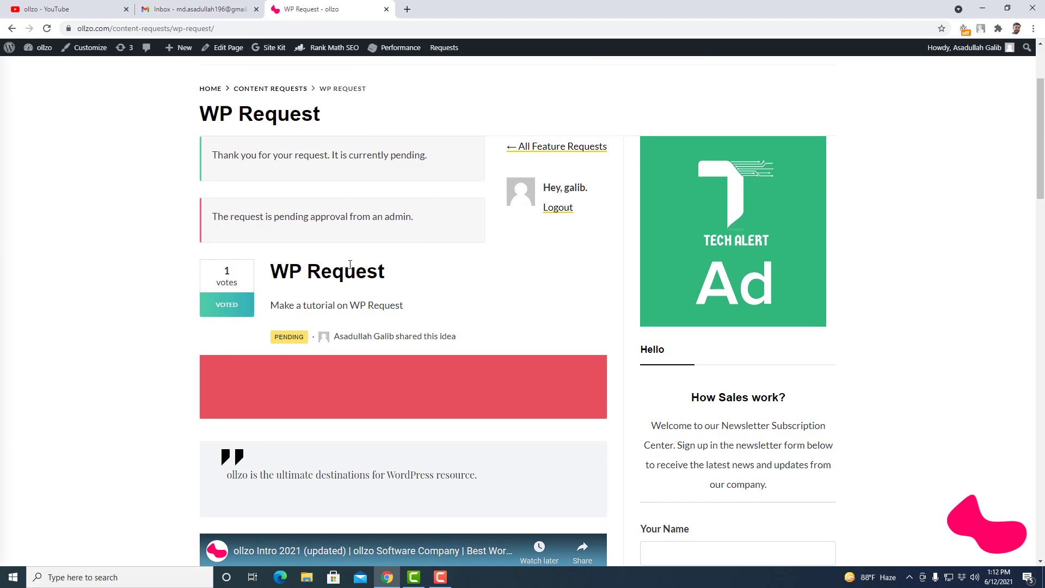
pyautogui.scroll(2, 350, 266)
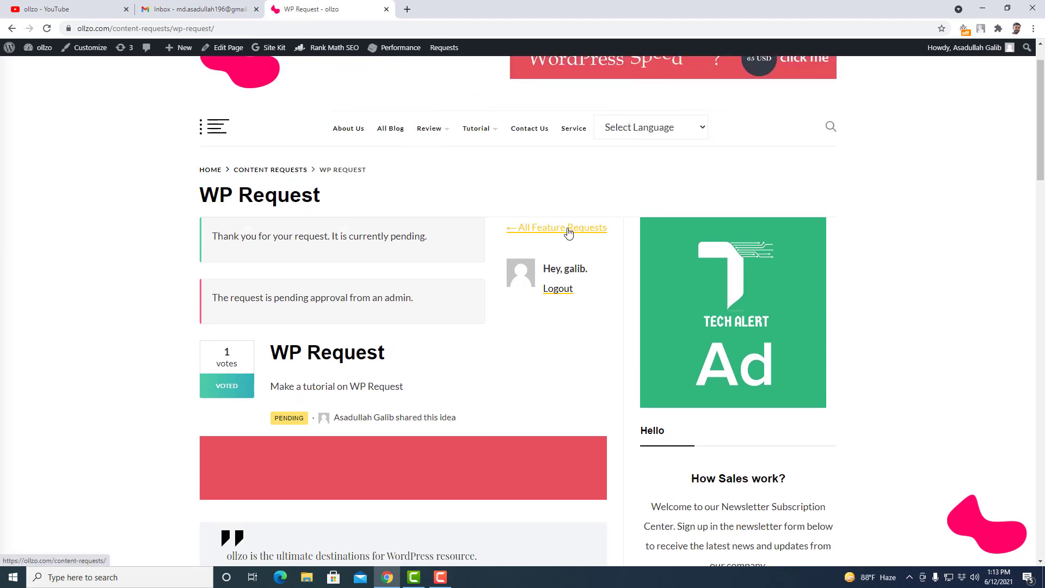
# - Return to All Feature Requests and sort the list by Top votes
pyautogui.click(568, 232)
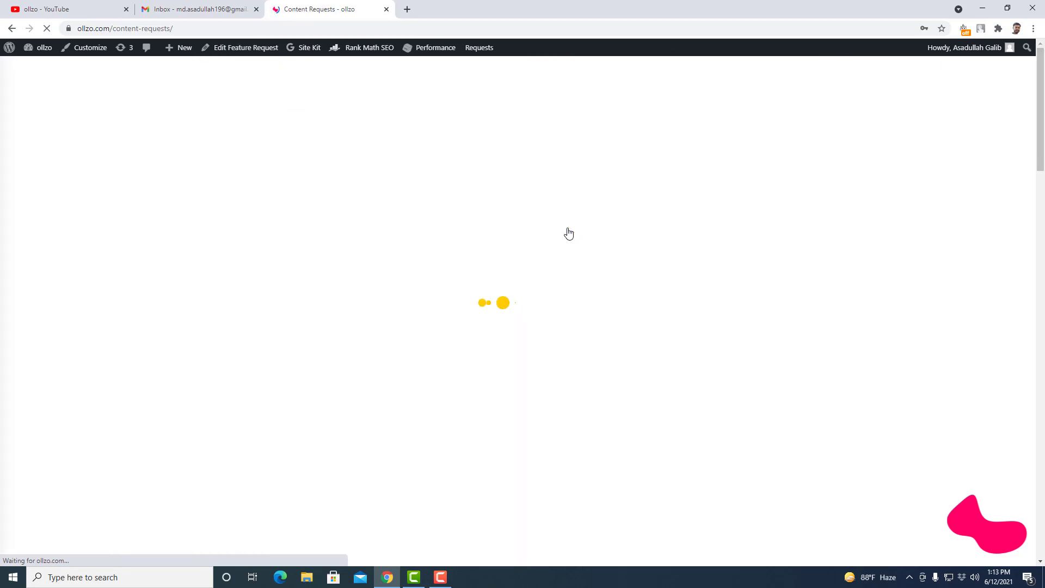
pyautogui.scroll(-9, 500, 280)
pyautogui.scroll(-1, 452, 277)
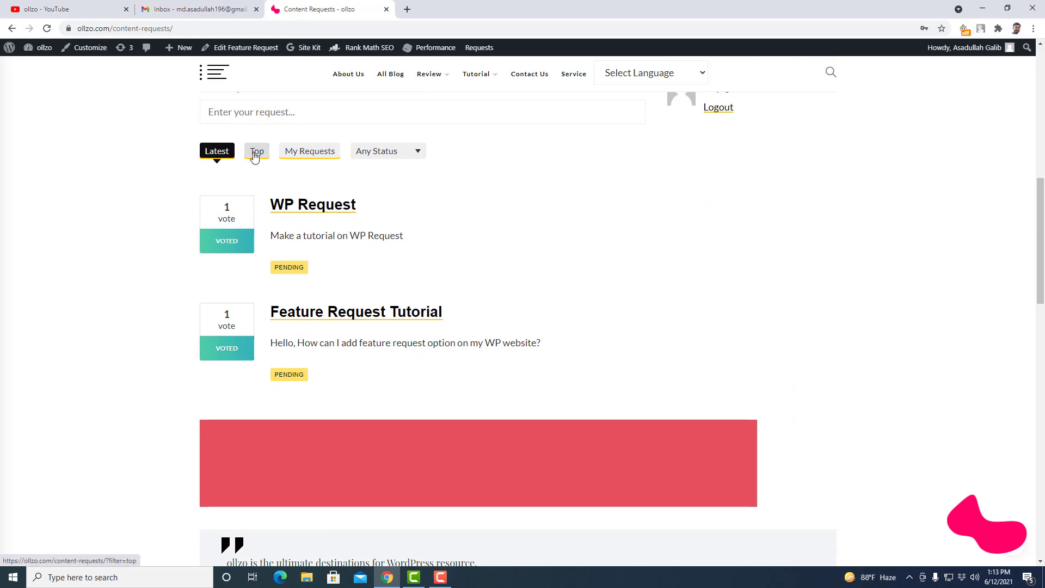
pyautogui.click(255, 155)
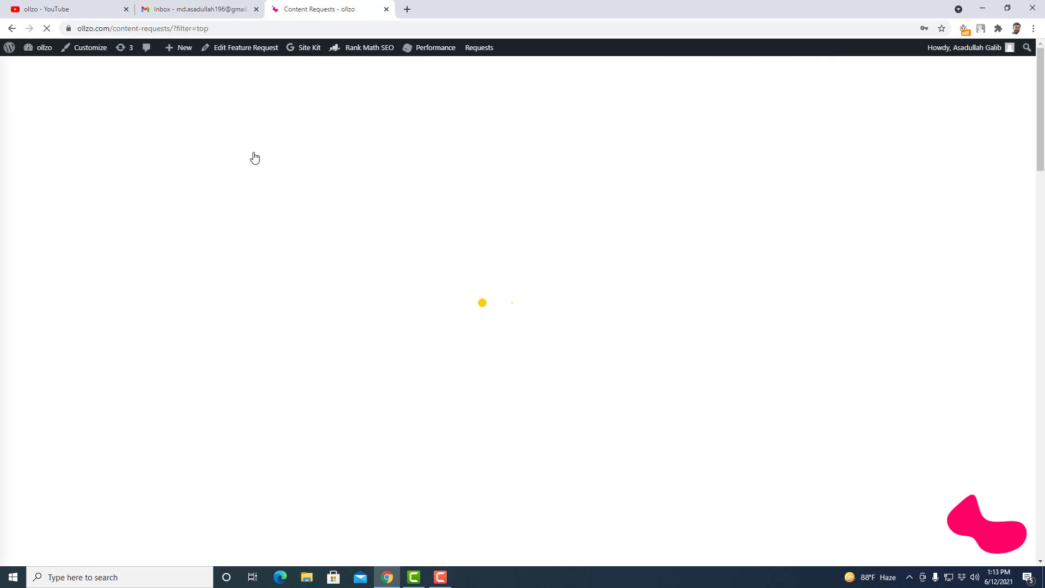
pyautogui.scroll(-9, 220, 363)
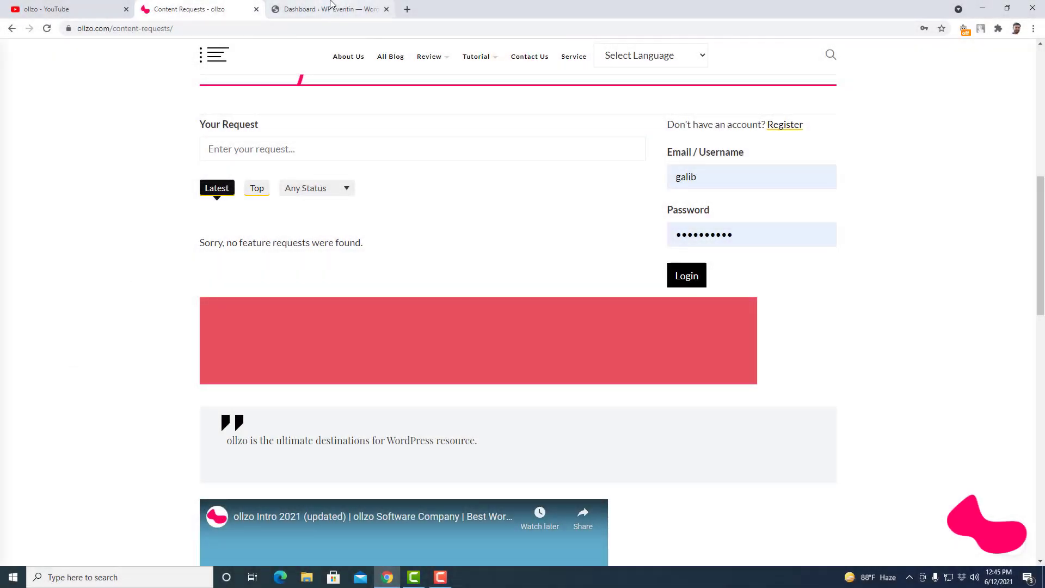
# - From the admin, search plugins for 'Feature Requests', then install and activate Simple Feature Requests
pyautogui.click(331, 7)
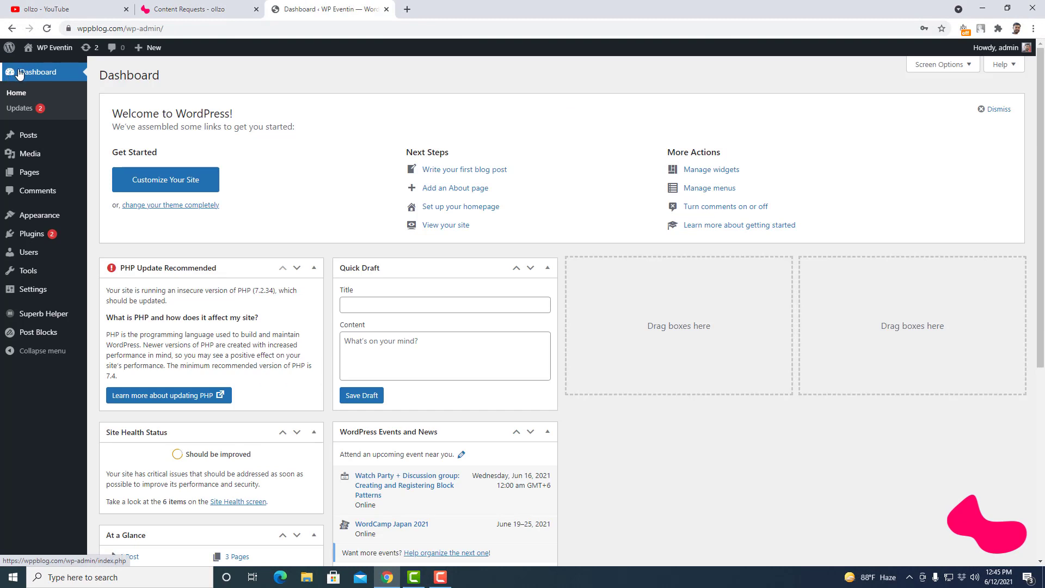
pyautogui.moveTo(26, 235)
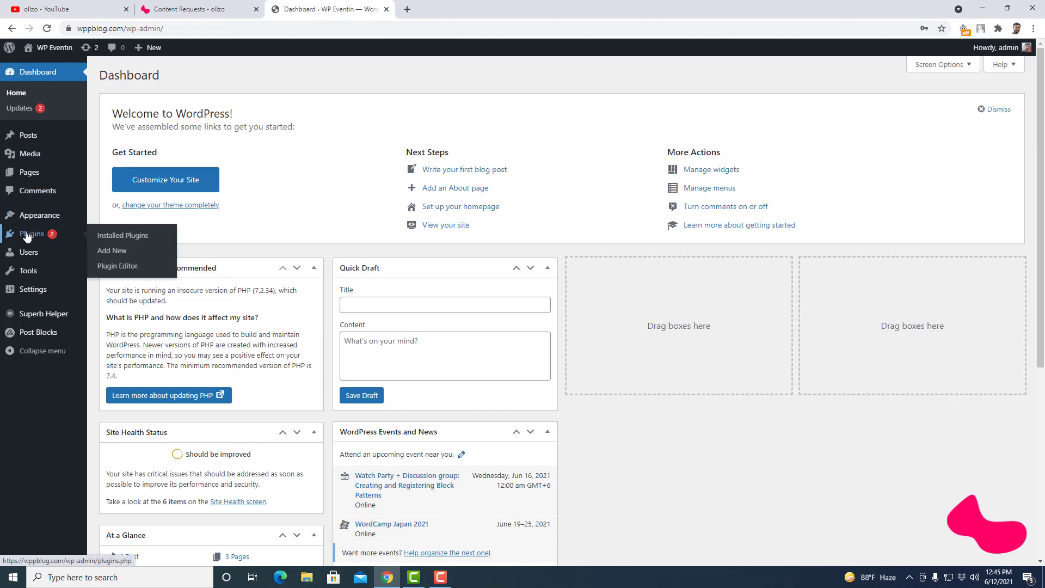
pyautogui.click(112, 239)
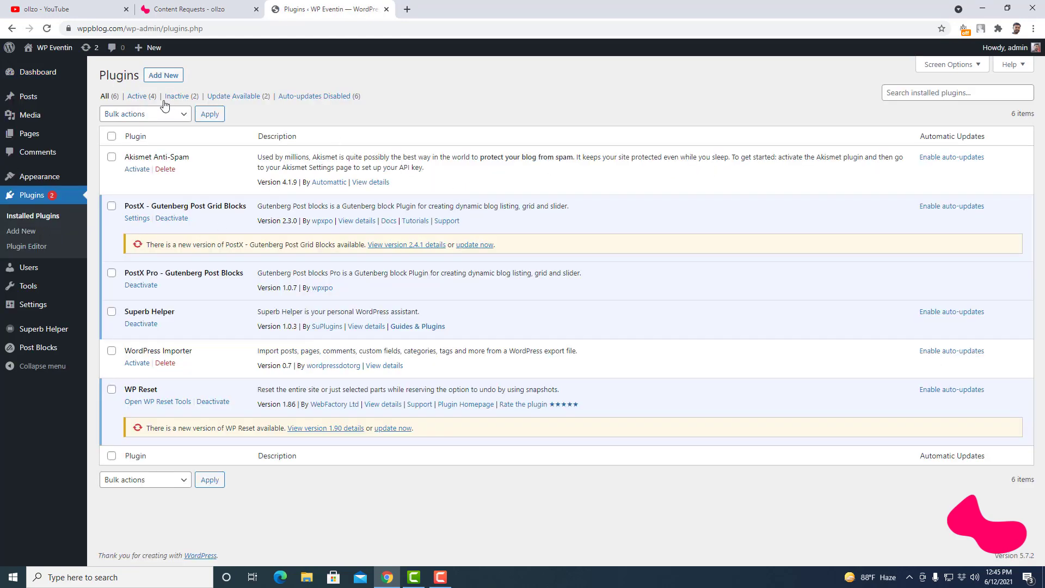
pyautogui.click(158, 76)
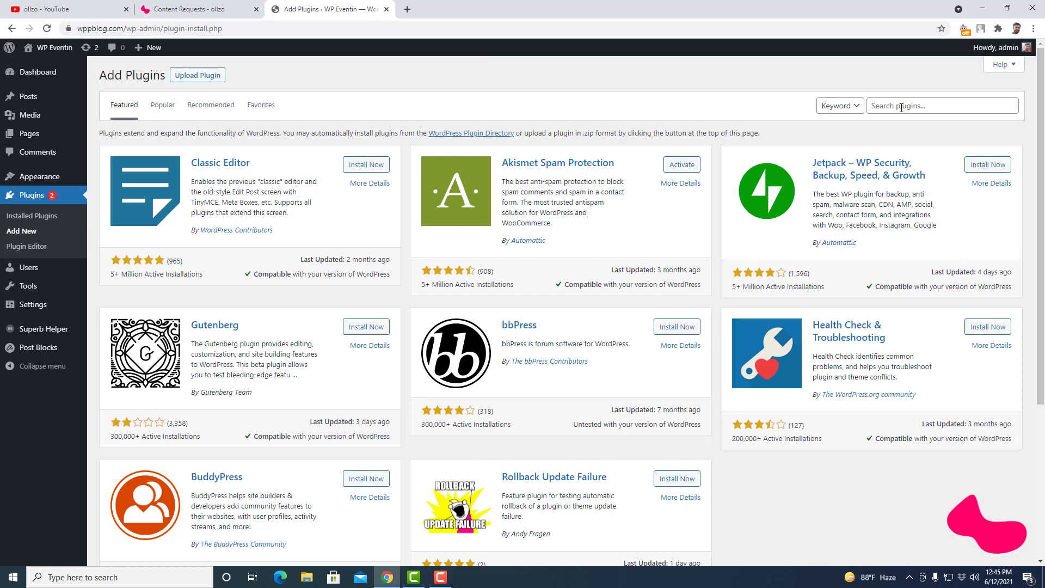
pyautogui.click(901, 107)
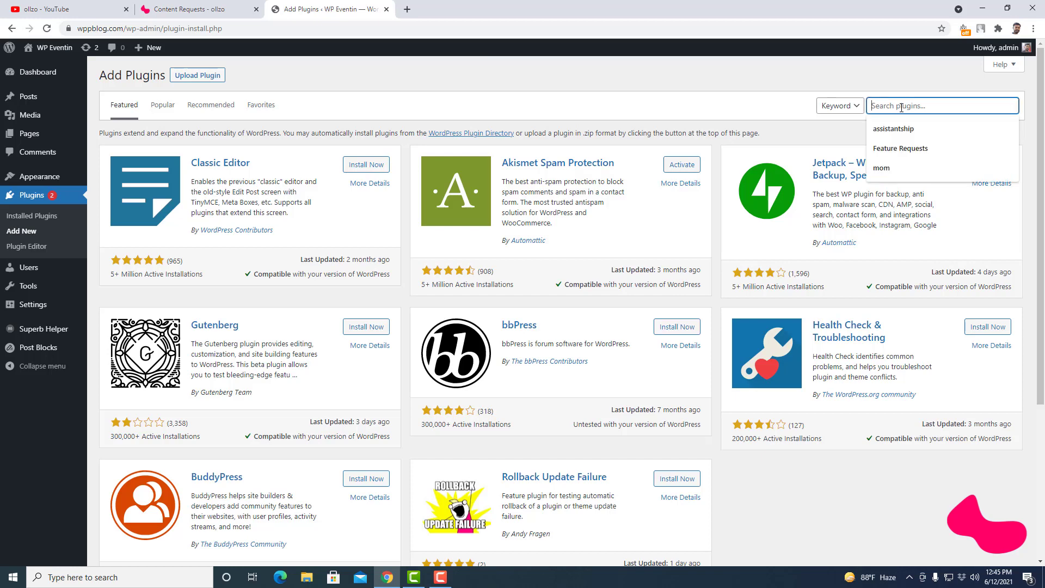
pyautogui.click(911, 149)
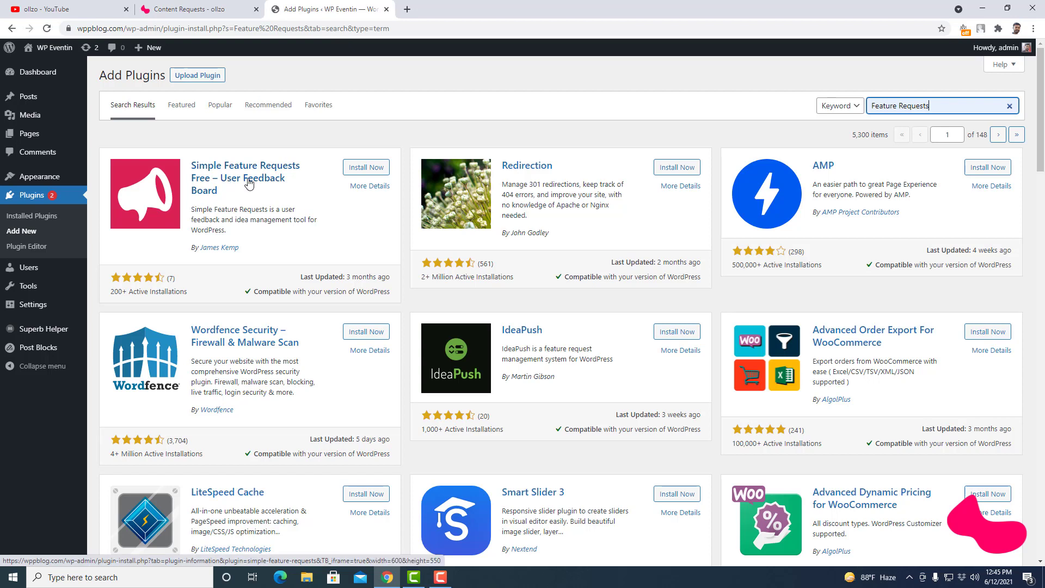
pyautogui.click(381, 169)
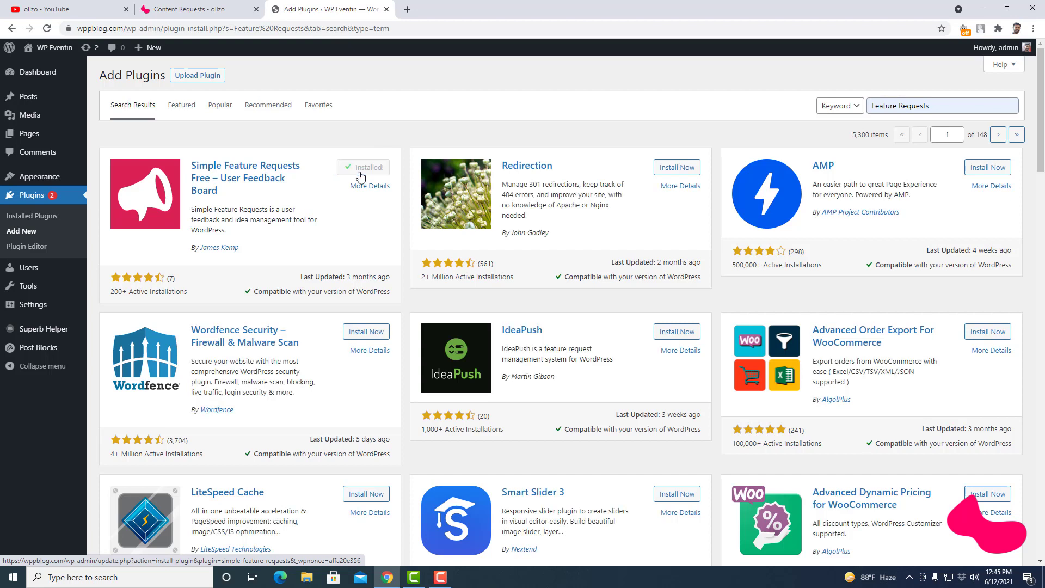
pyautogui.click(367, 170)
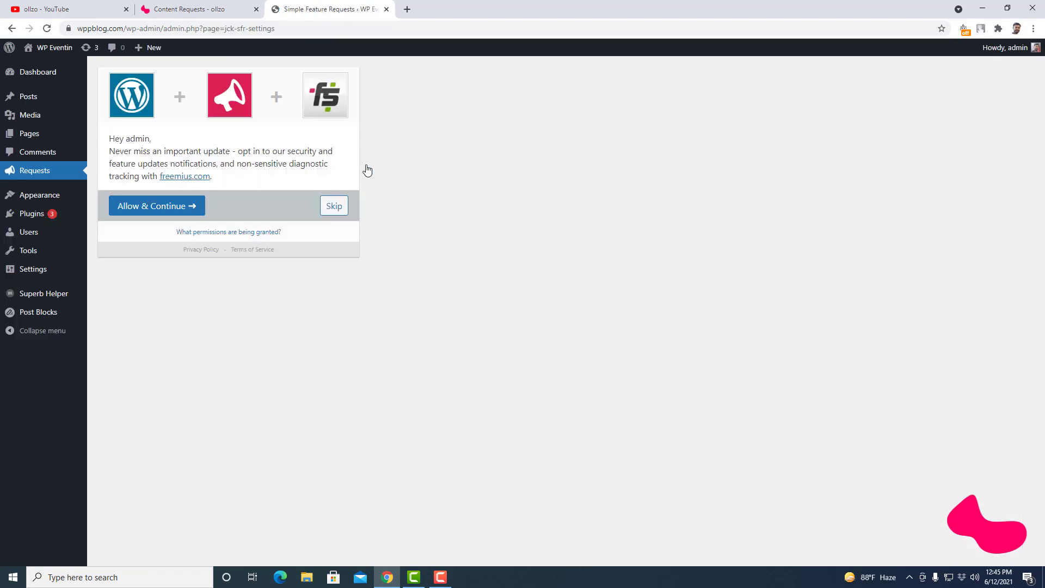
# - Accept the Freemius opt-in with Allow & Continue to reach the plugin settings
pyautogui.click(160, 212)
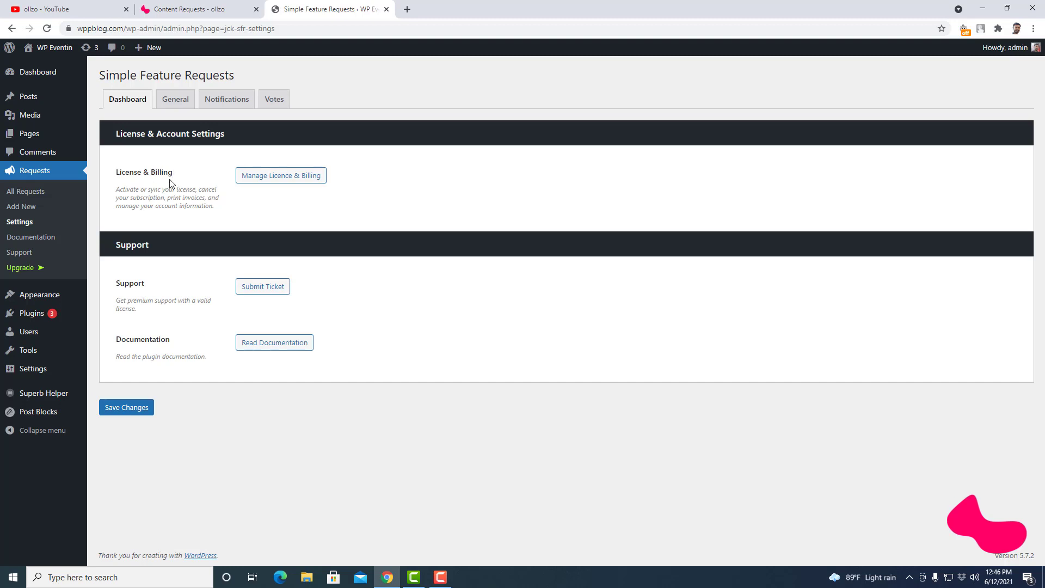
# - Create a new page titled 'Page' in a new tab and publish it
pyautogui.moveTo(40, 136)
pyautogui.rightClick(113, 155)
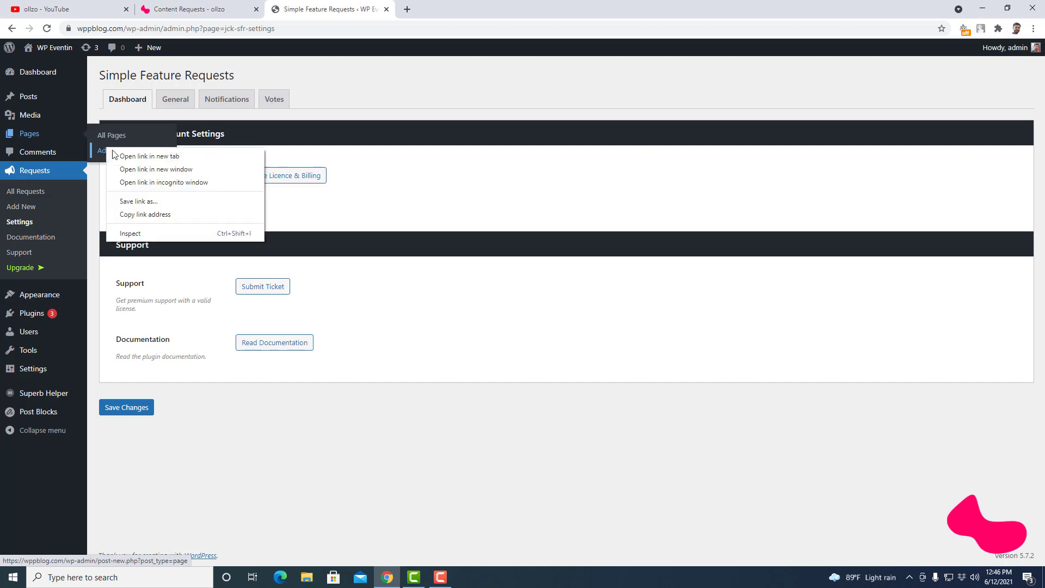
pyautogui.click(116, 155)
pyautogui.click(444, 5)
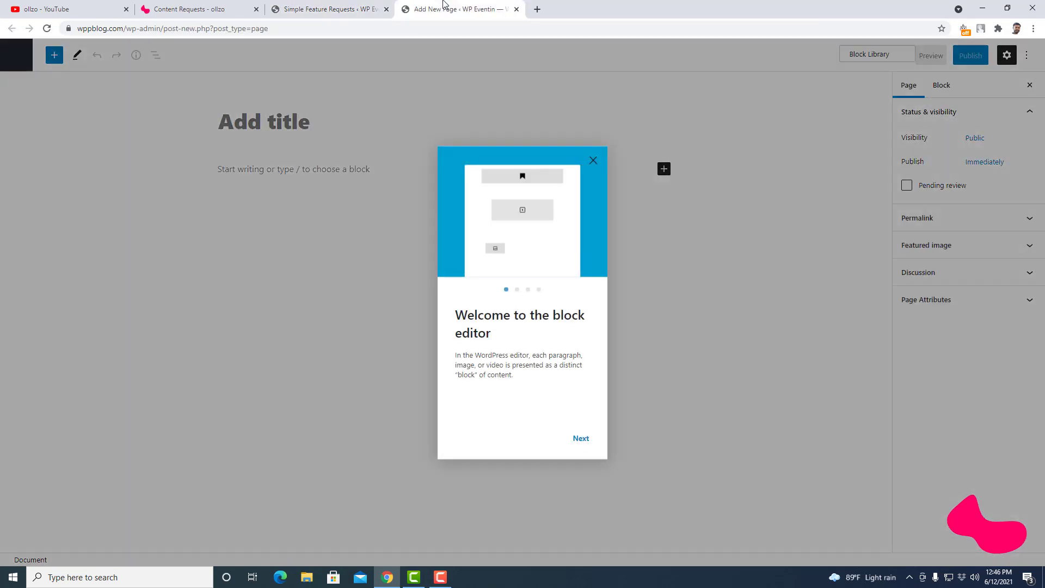
pyautogui.click(593, 160)
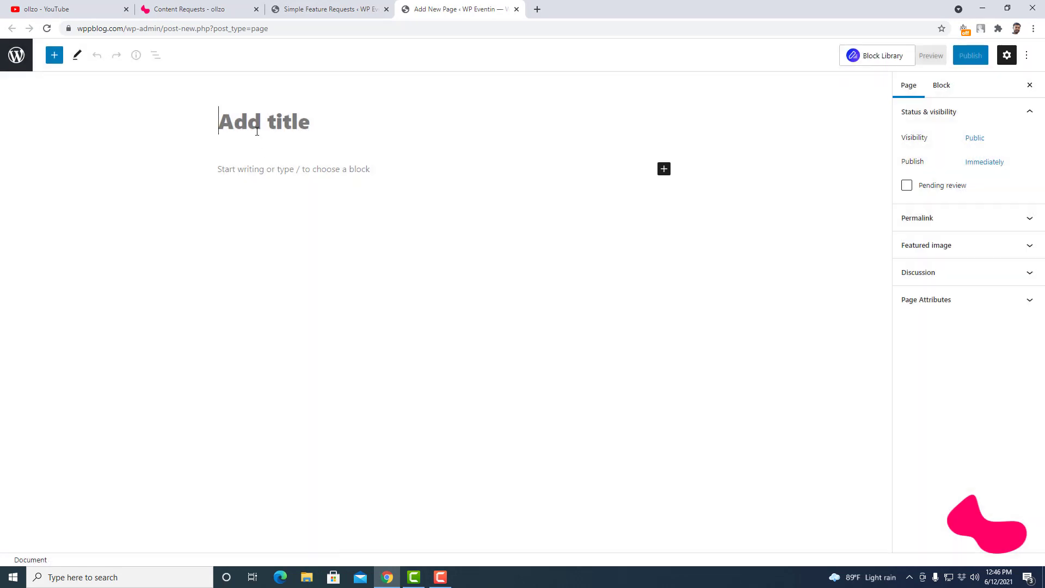
pyautogui.write('Page')
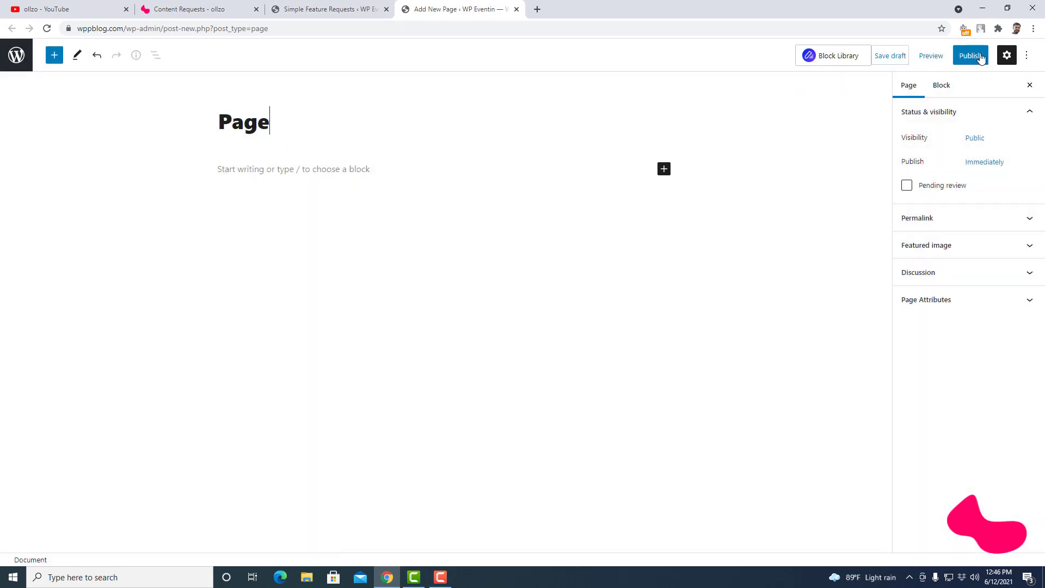
pyautogui.click(971, 56)
pyautogui.click(934, 55)
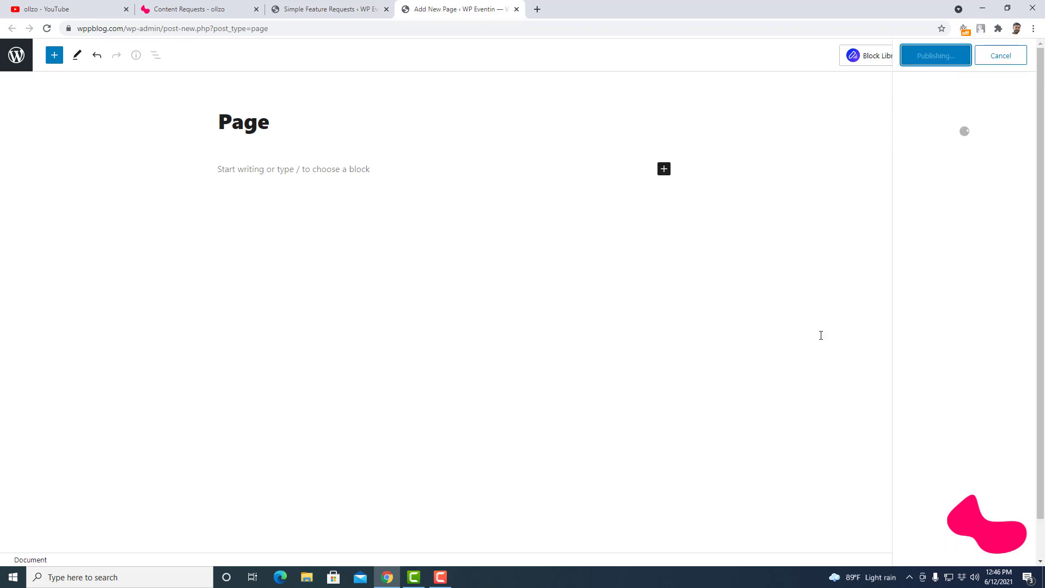
# - View the published Page live in a new tab, then return to the plugin settings
pyautogui.rightClick(126, 532)
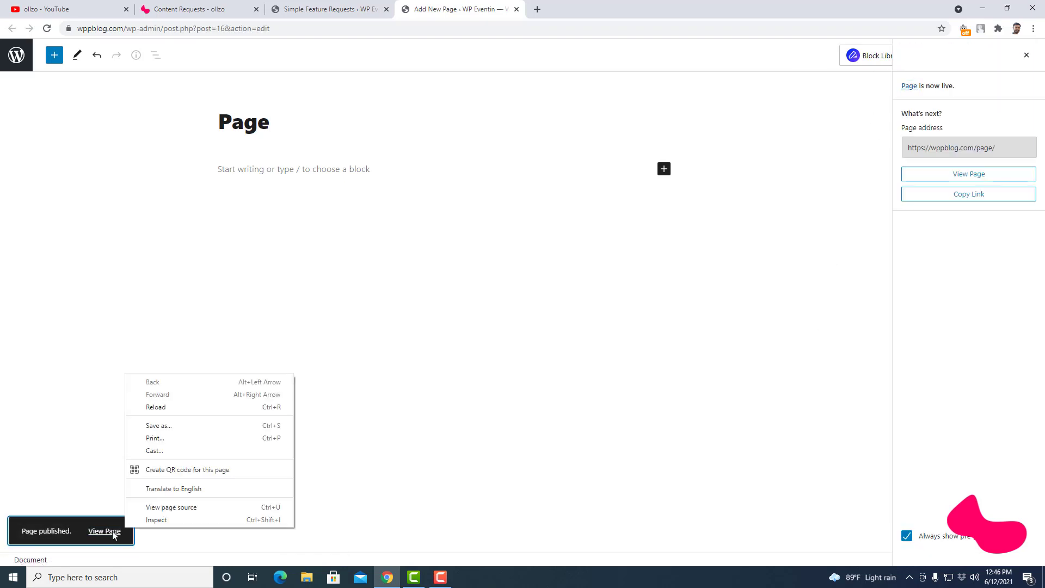
pyautogui.rightClick(105, 534)
pyautogui.click(167, 447)
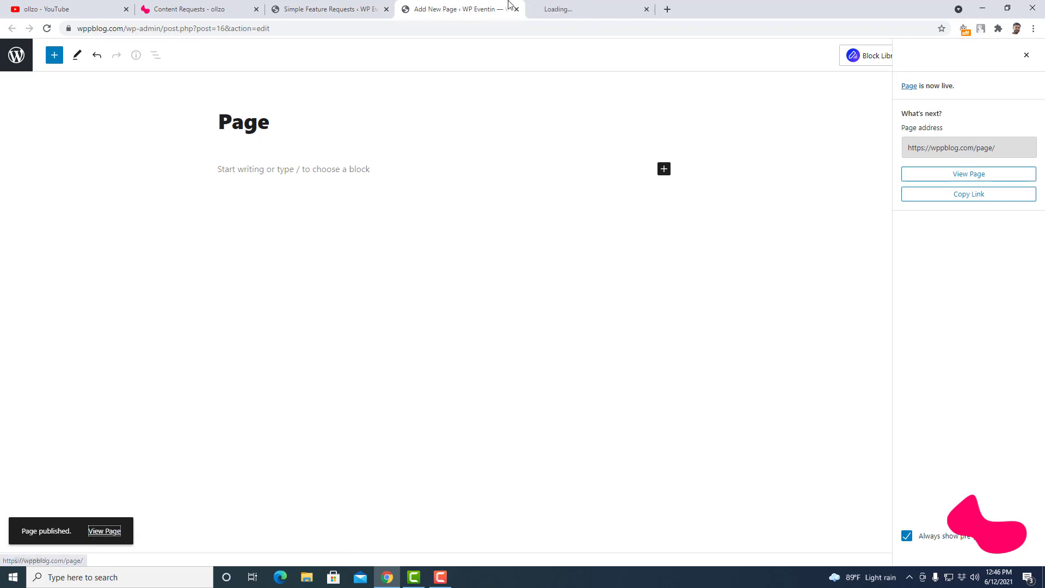
pyautogui.click(571, 9)
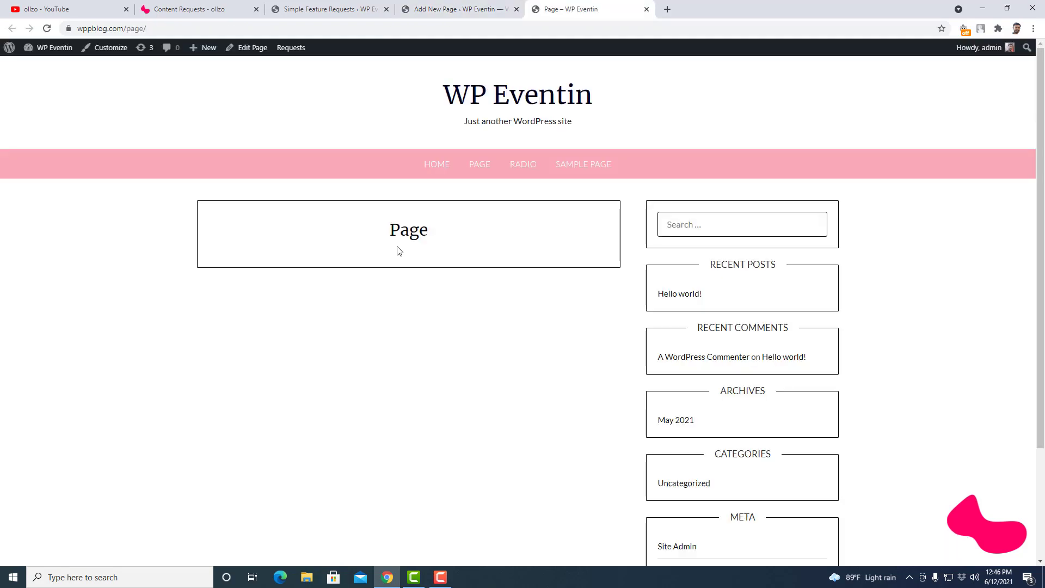
pyautogui.click(336, 7)
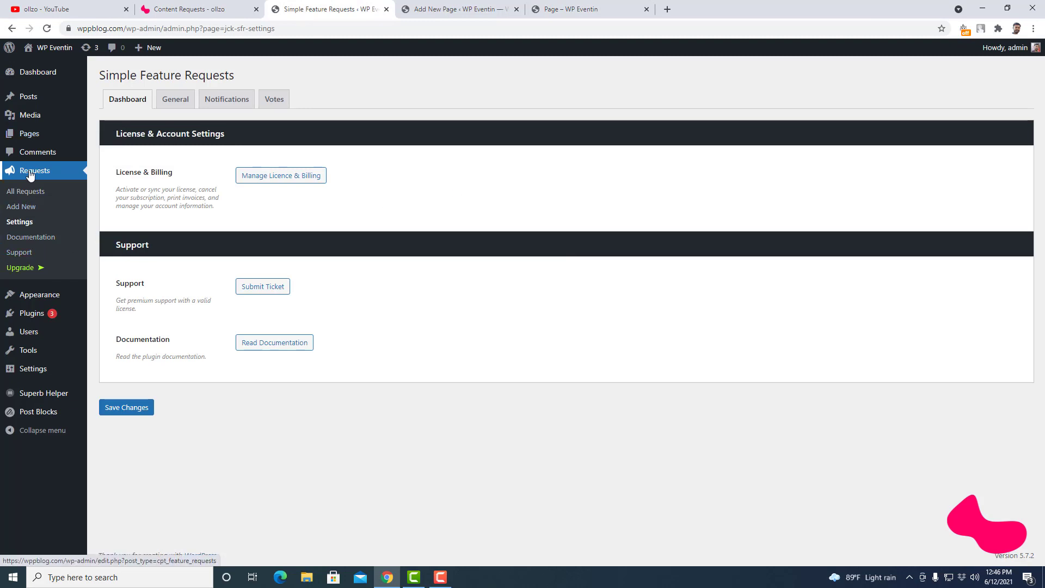
# - Set the General Archive Page to Page (/page) and save changes
pyautogui.click(172, 102)
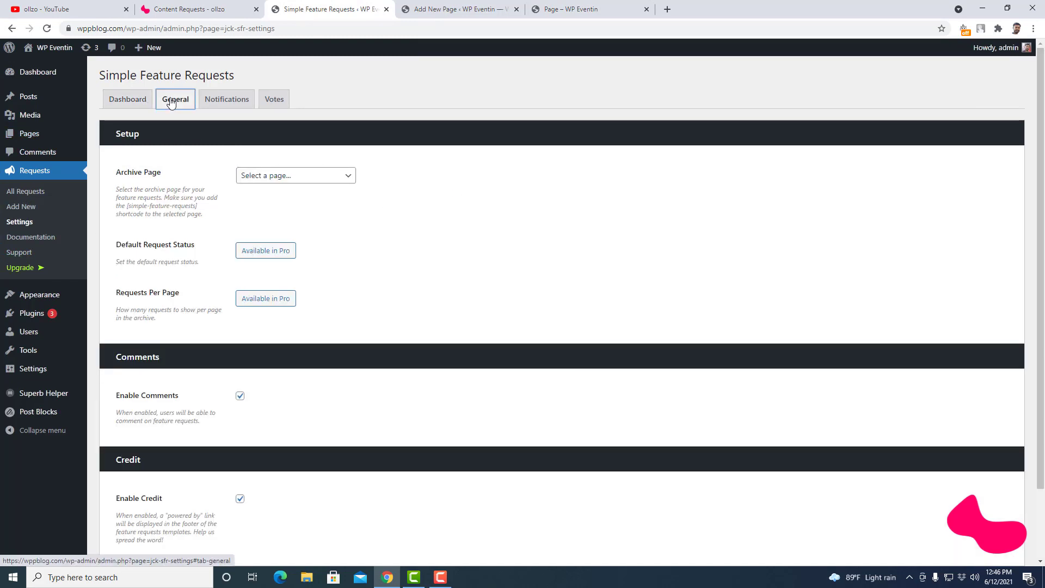
pyautogui.click(322, 179)
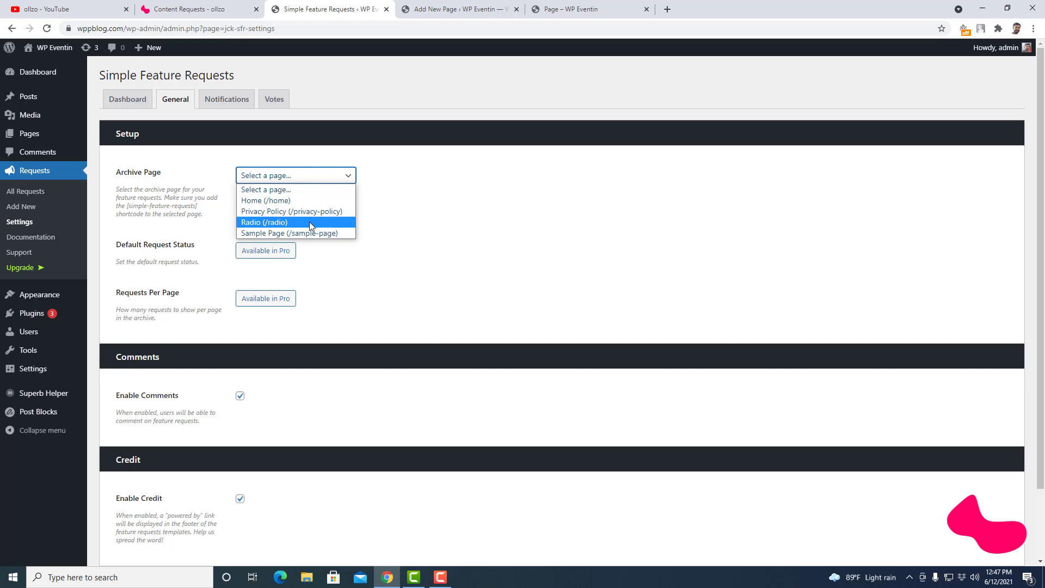
pyautogui.click(449, 205)
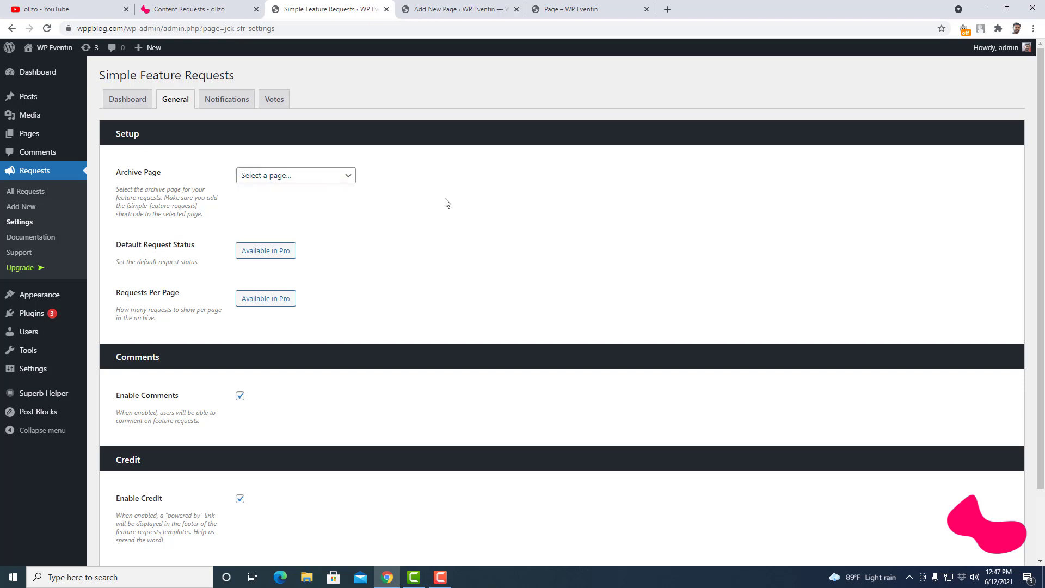
pyautogui.click(47, 28)
pyautogui.click(331, 177)
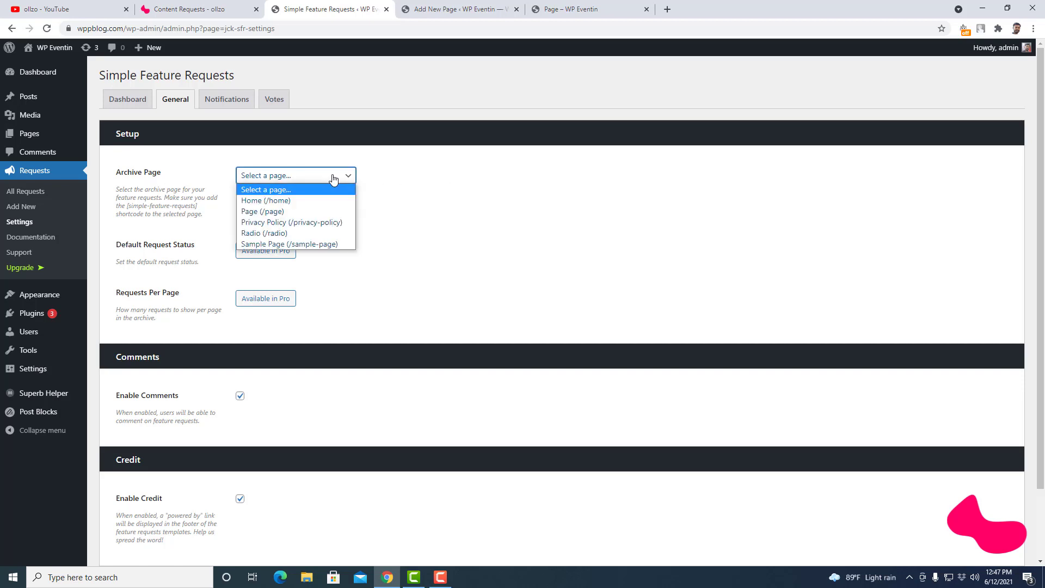
pyautogui.click(278, 214)
pyautogui.scroll(-2, 395, 218)
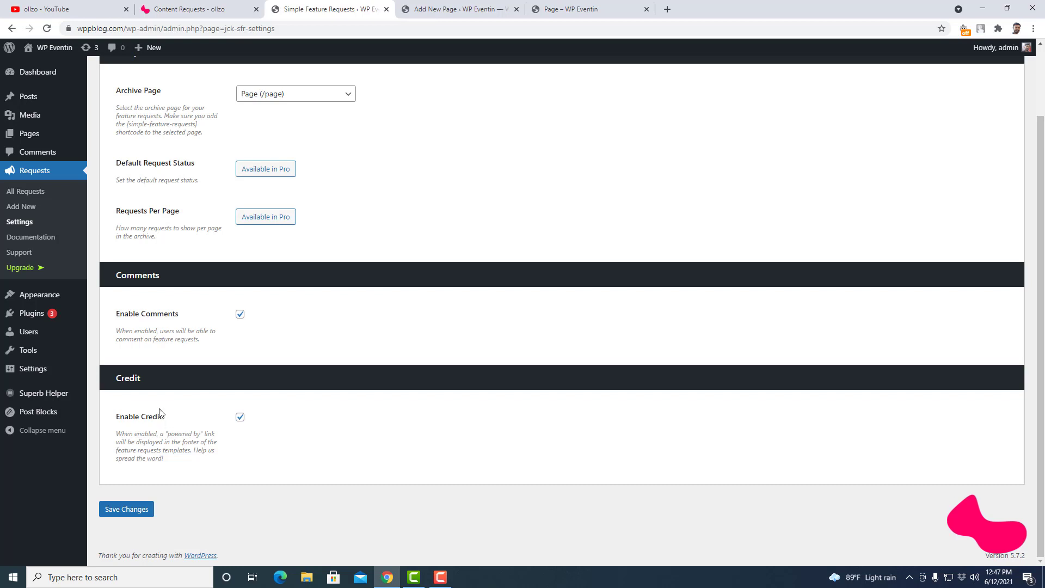
pyautogui.click(125, 507)
# - Open the plugin documentation in a new tab and copy the [simple-feature-requests] shortcode from Setup
pyautogui.rightClick(39, 237)
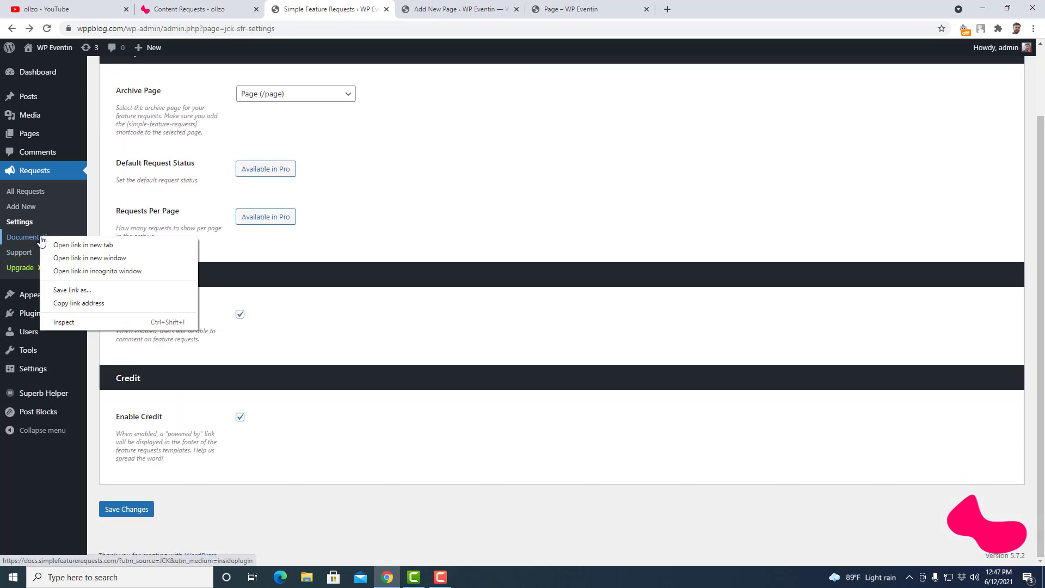
pyautogui.click(55, 246)
pyautogui.click(430, 8)
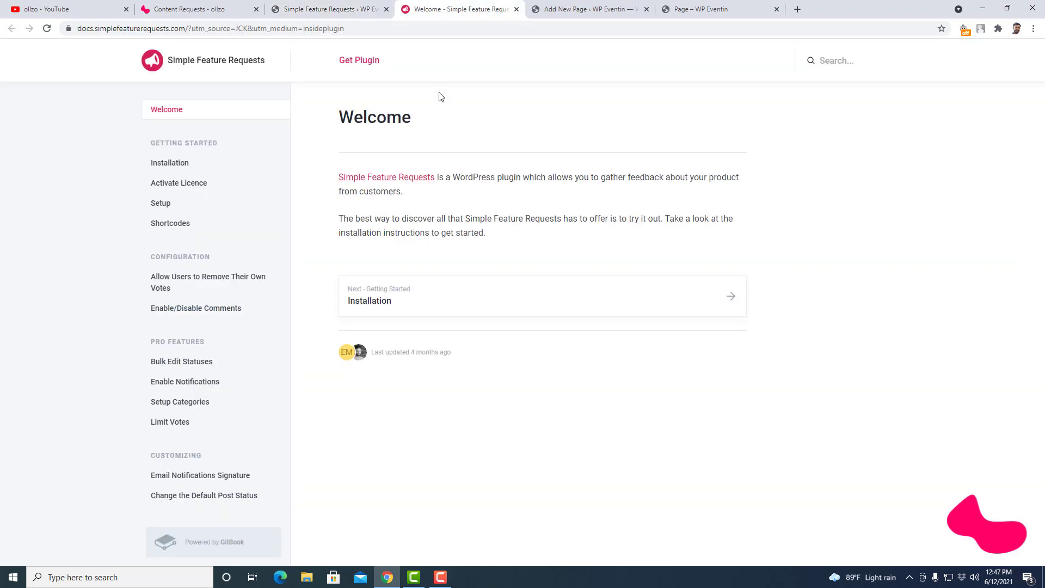
pyautogui.click(632, 296)
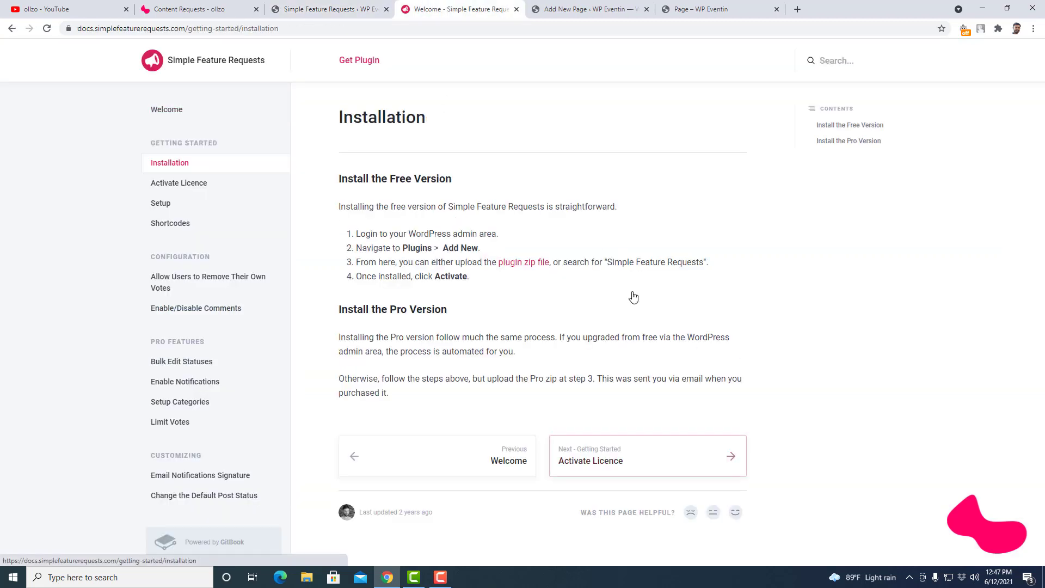
pyautogui.click(638, 452)
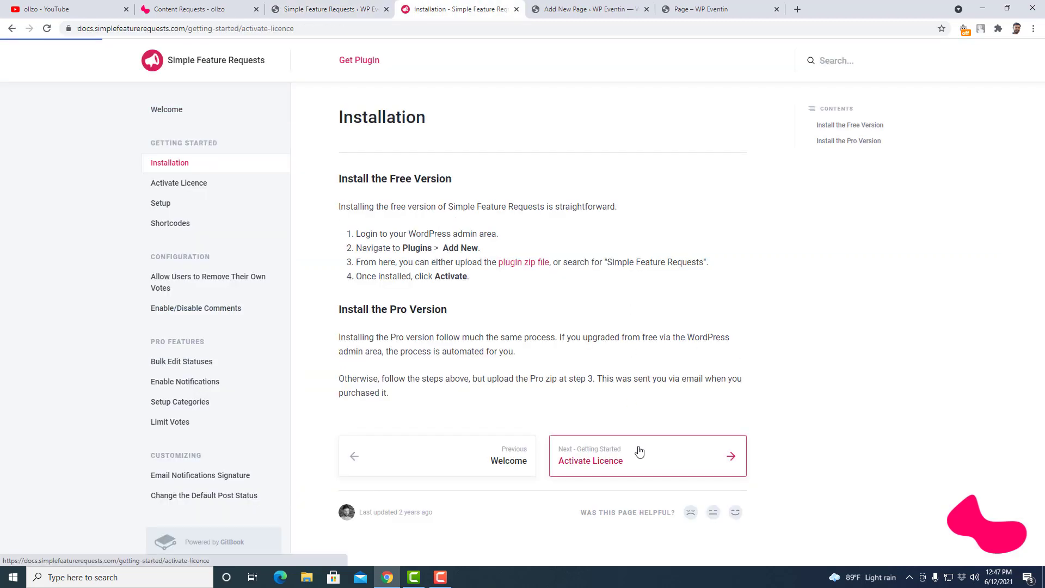
pyautogui.scroll(-3, 638, 452)
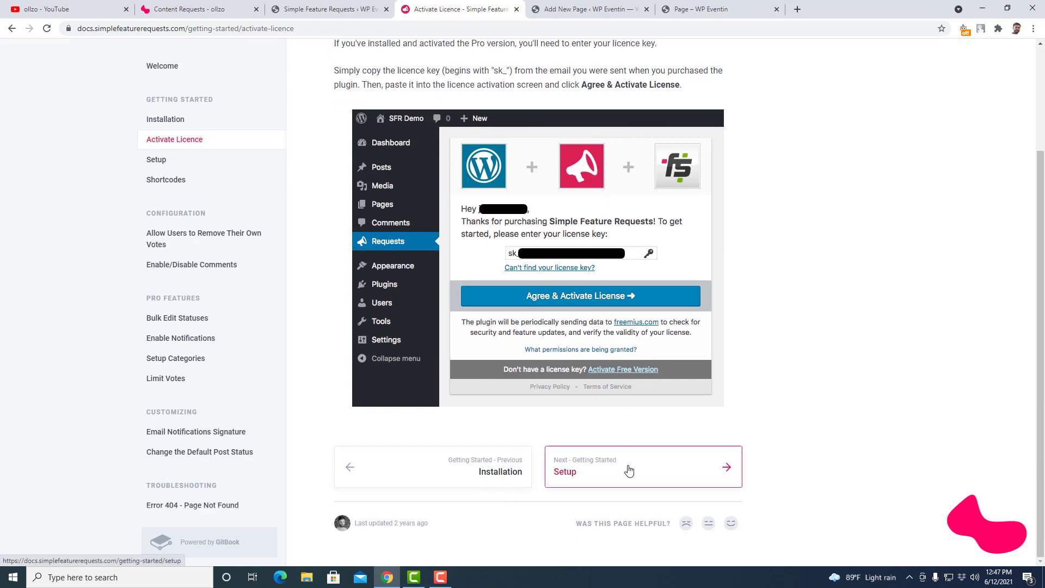
pyautogui.click(626, 468)
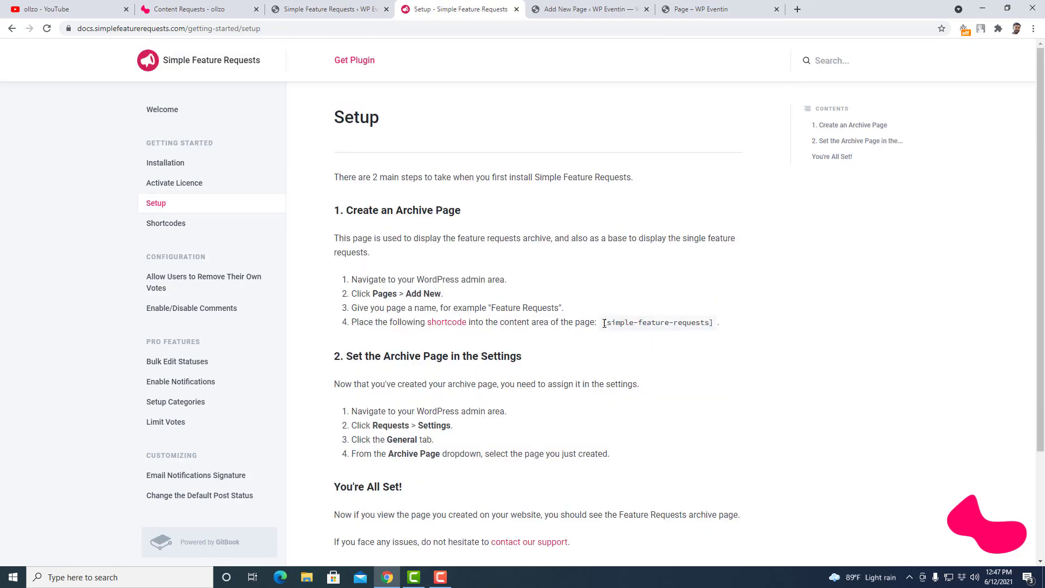
pyautogui.moveTo(606, 325); pyautogui.dragTo(714, 323)
pyautogui.hotkey('ctrl', 'c')
pyautogui.click(600, 322)
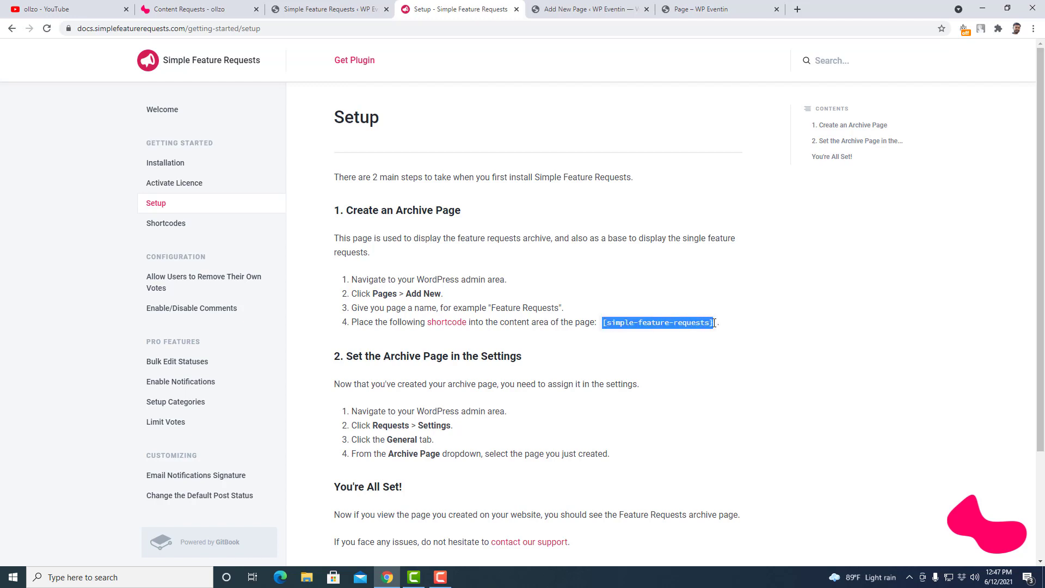
# - Paste the shortcode into the Page's paragraph and update the Page
pyautogui.click(591, 9)
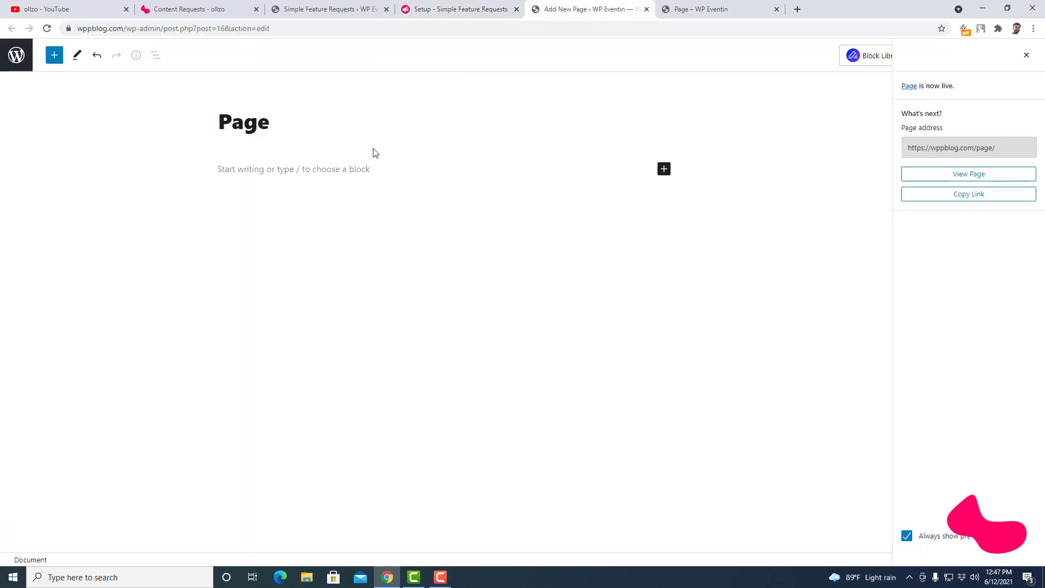
pyautogui.click(355, 169)
pyautogui.hotkey('ctrl', 'v')
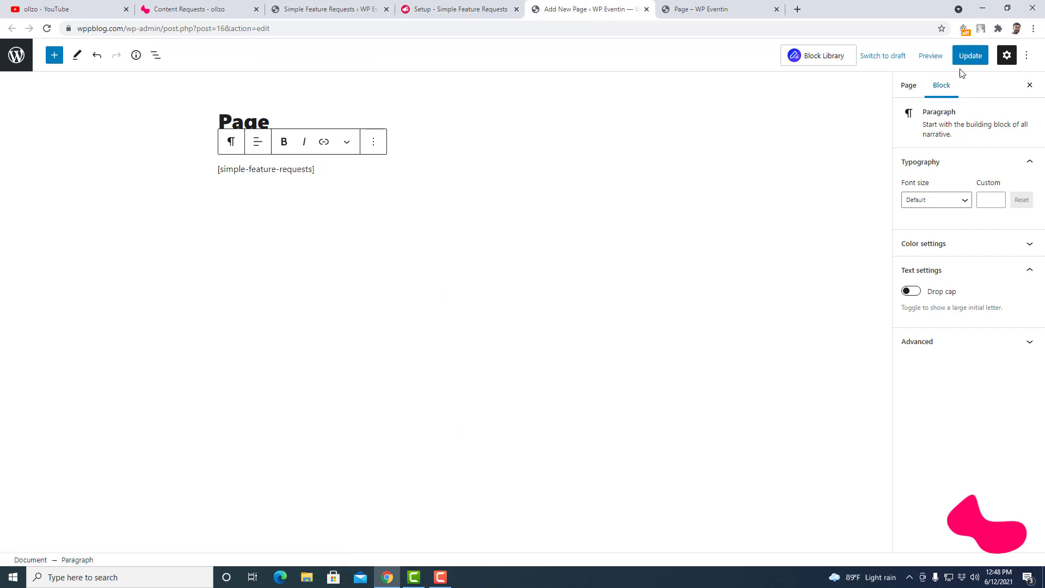
pyautogui.click(968, 55)
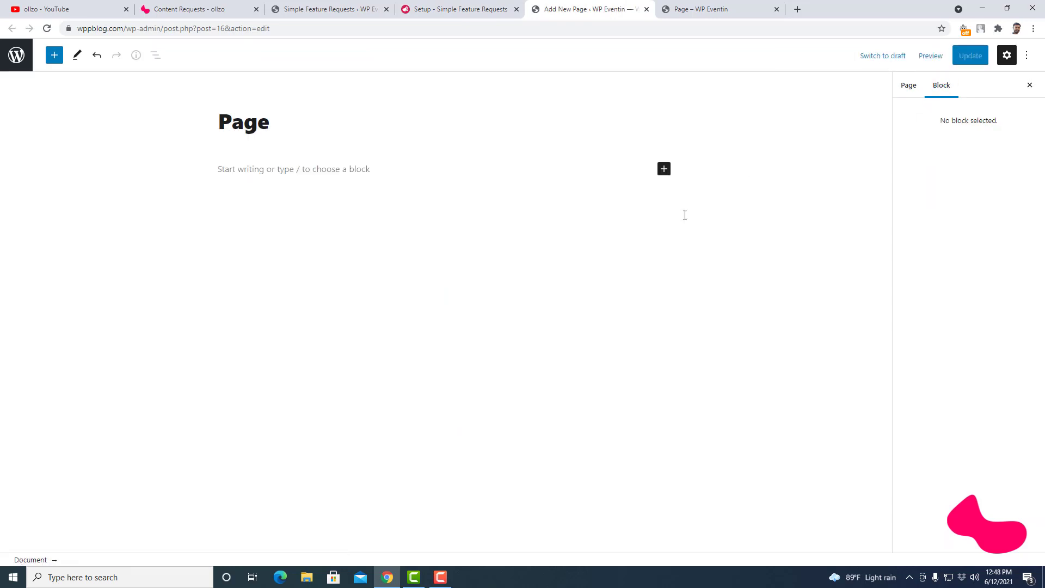
pyautogui.click(721, 6)
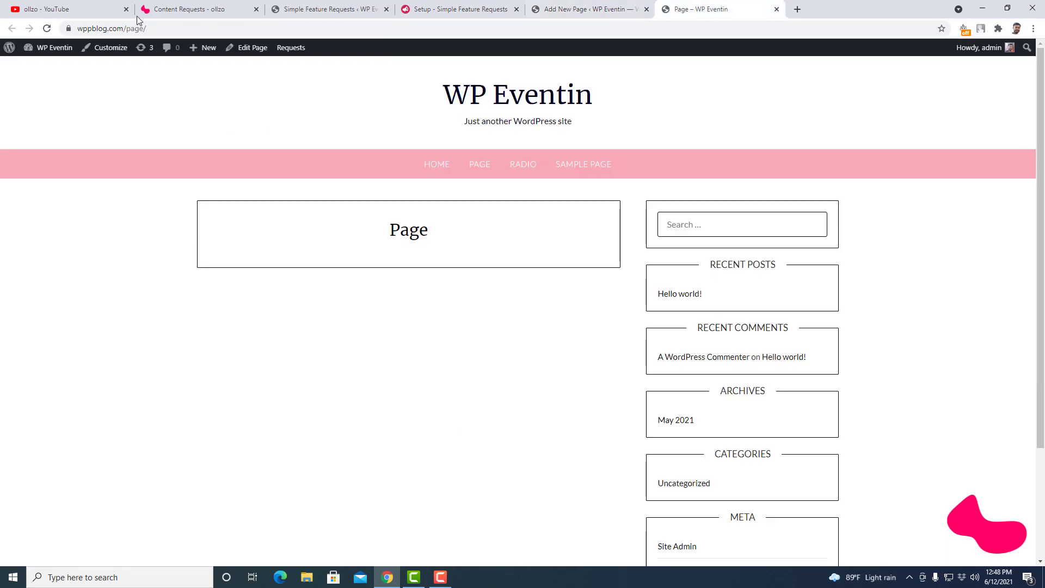
# - Reload the live Page to show the empty request board and glance at the status filter
pyautogui.click(47, 28)
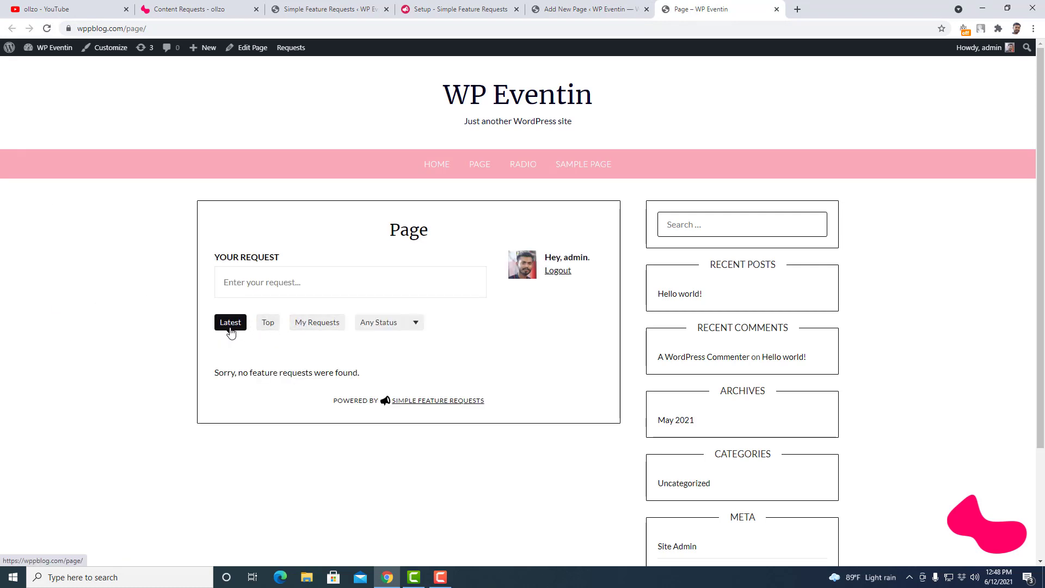
pyautogui.click(385, 323)
pyautogui.click(612, 351)
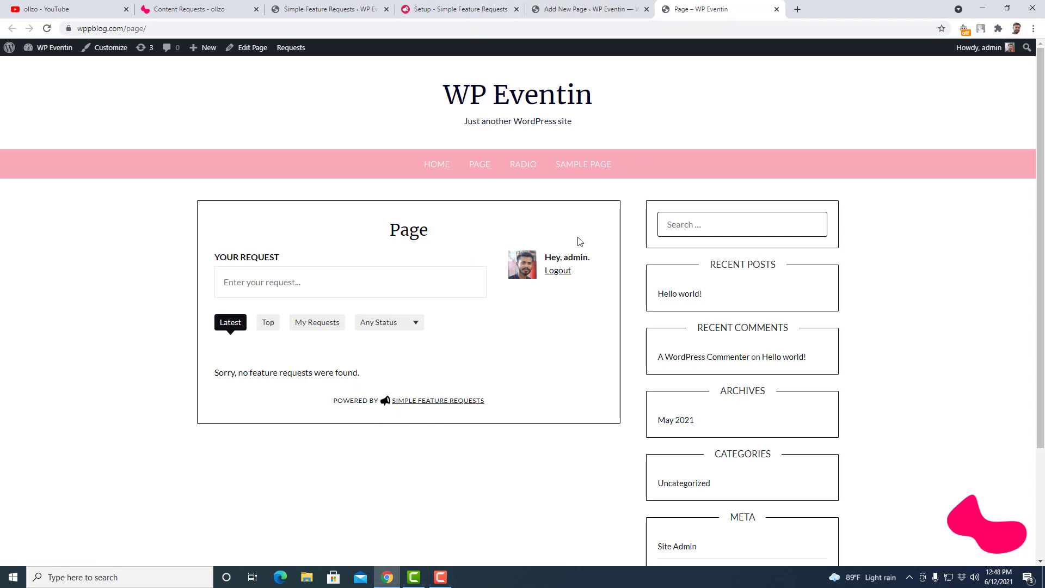
pyautogui.click(330, 8)
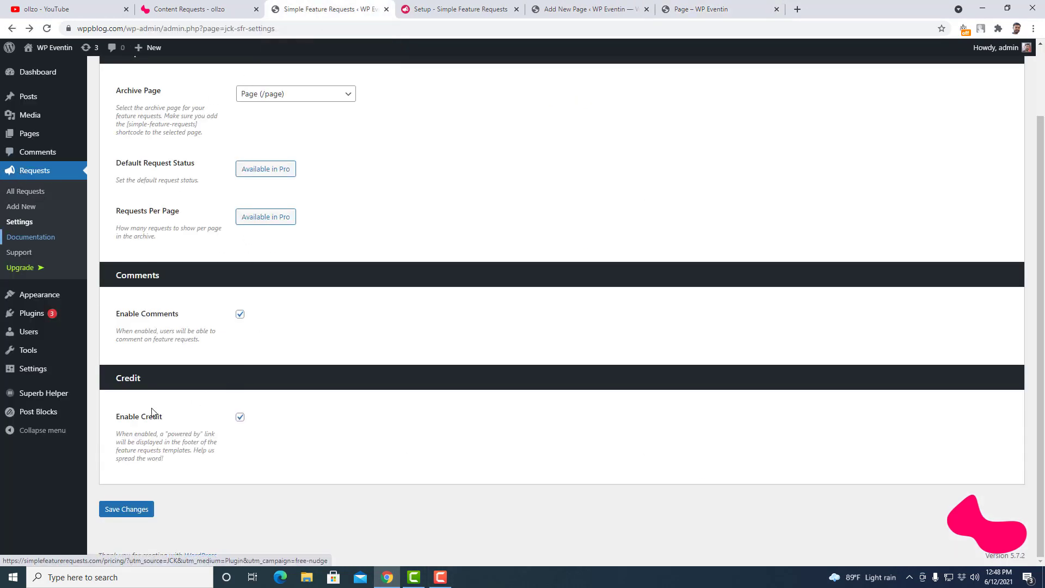
# - Uncheck Enable Credit and Enable Comments in the plugin settings and save changes
pyautogui.click(240, 417)
pyautogui.click(339, 431)
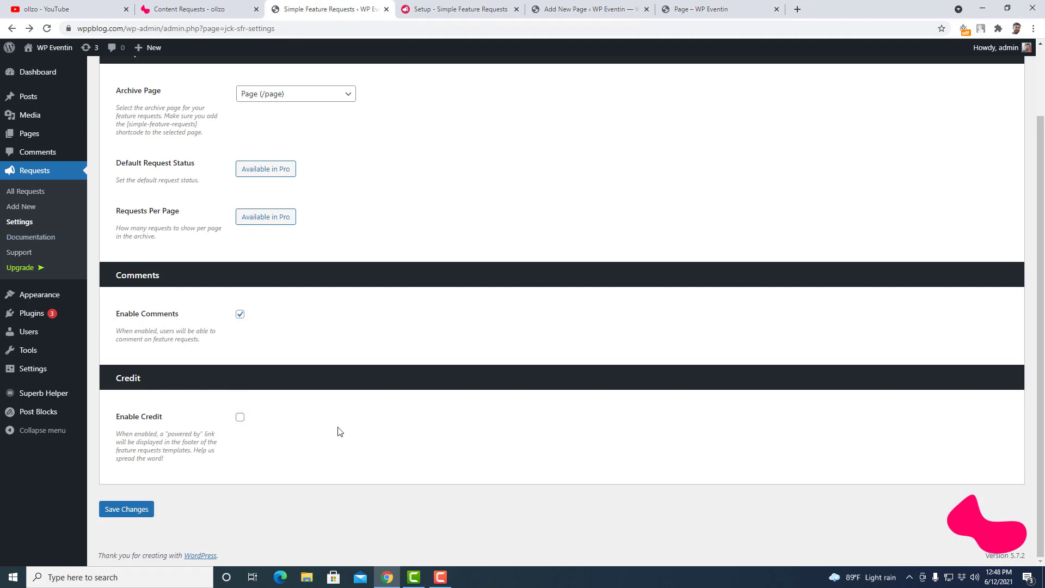
pyautogui.click(240, 315)
pyautogui.click(134, 511)
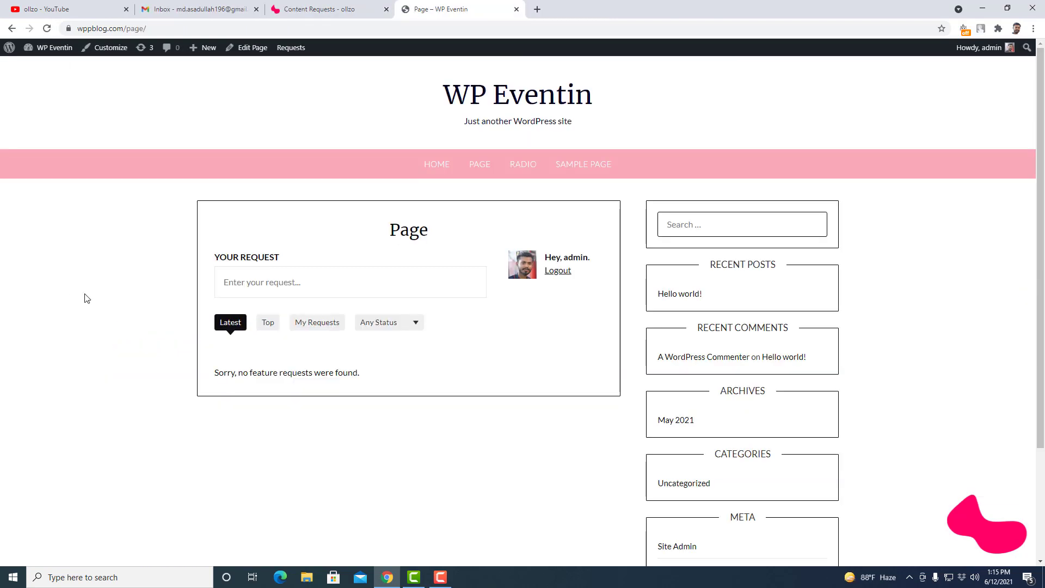
# - Submit a test feature request titled 'Title' with the description 'Description'
pyautogui.click(270, 283)
pyautogui.write('Ti')
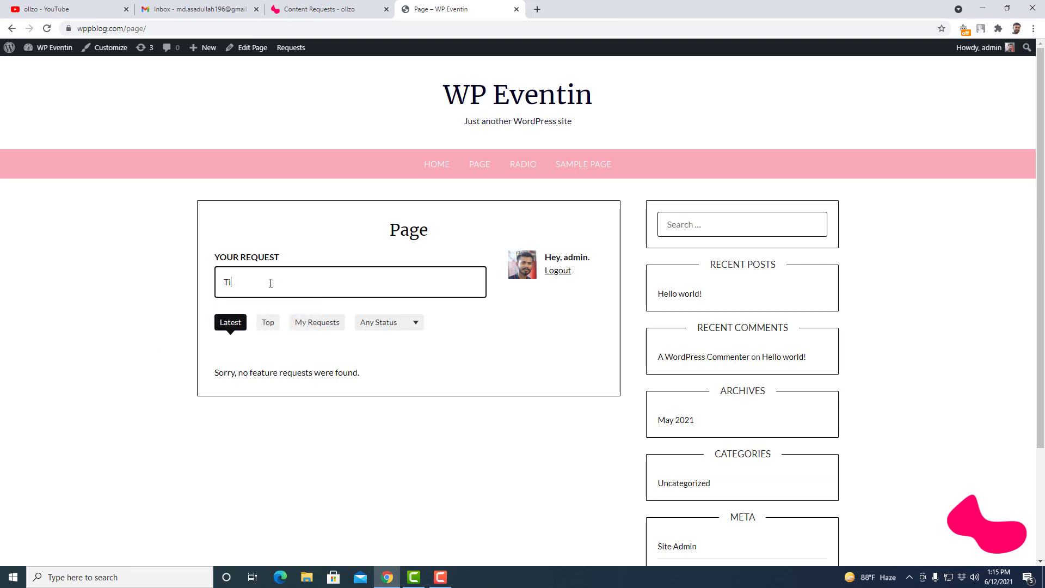
pyautogui.write('tle')
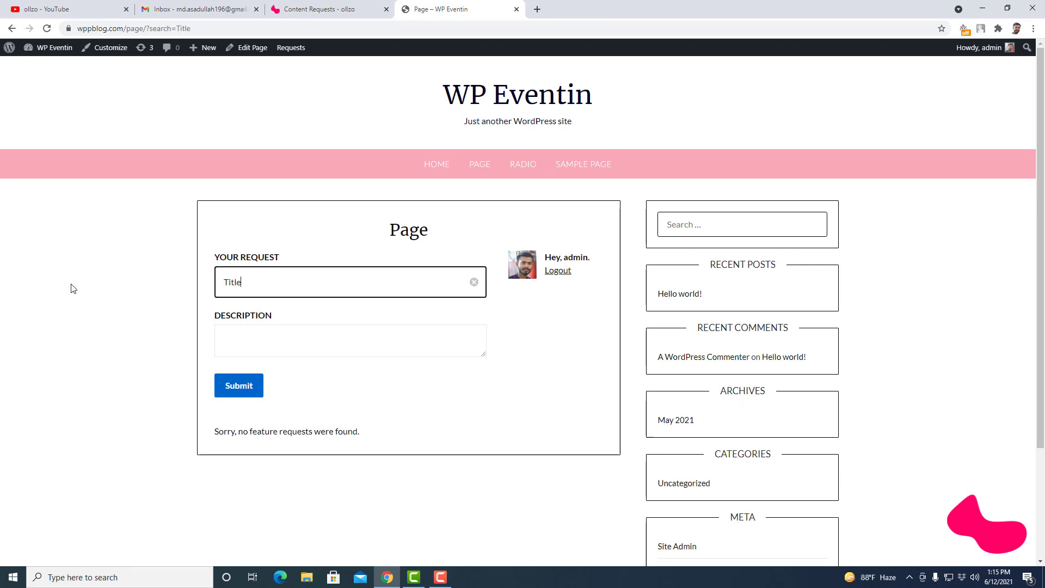
pyautogui.click(251, 344)
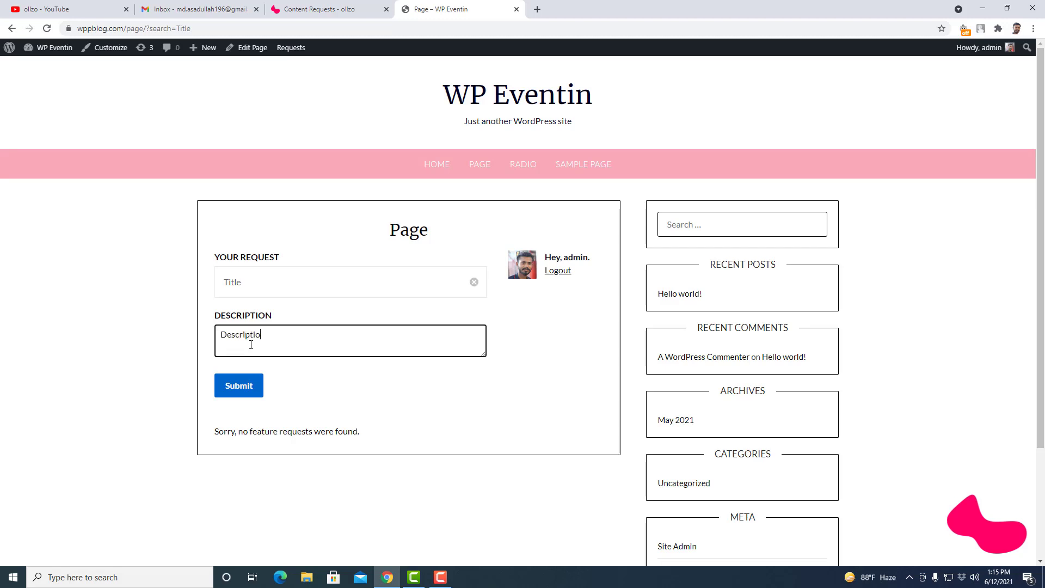
pyautogui.write('Description')
pyautogui.click(237, 386)
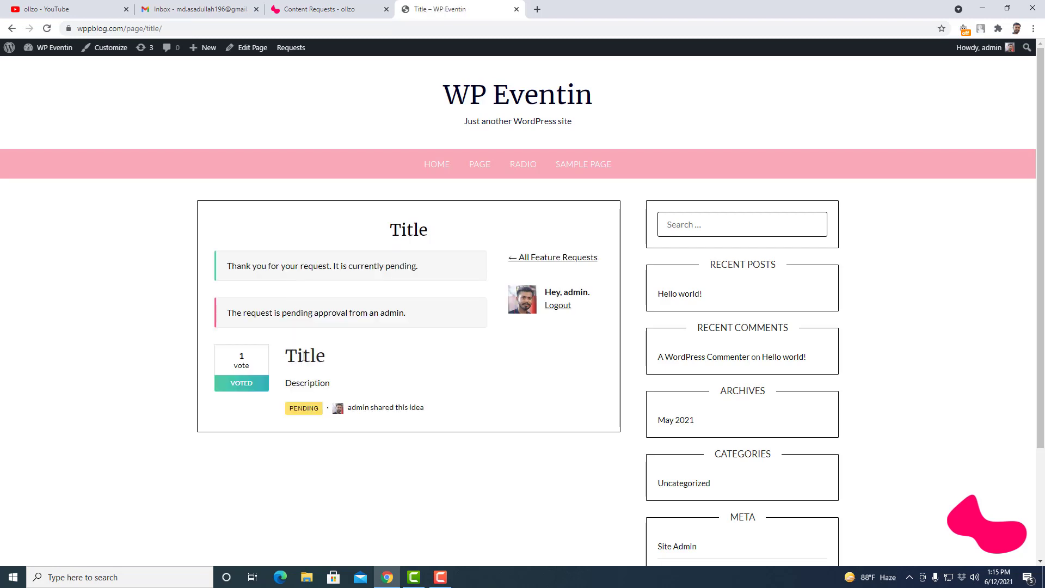
# - Check the submitted request's title and description, then log out of the site
pyautogui.doubleClick(303, 356)
pyautogui.click(317, 365)
pyautogui.doubleClick(308, 383)
pyautogui.click(235, 408)
pyautogui.click(559, 308)
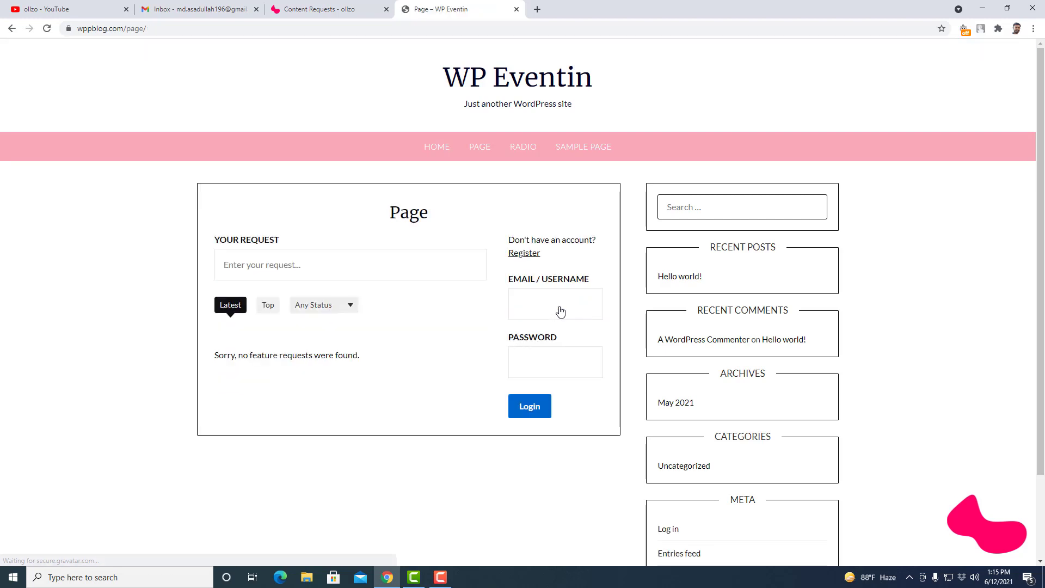
# - Start a second request, 'Title 2', on the logged-out form, then switch to the ollzo YouTube tab
pyautogui.click(273, 268)
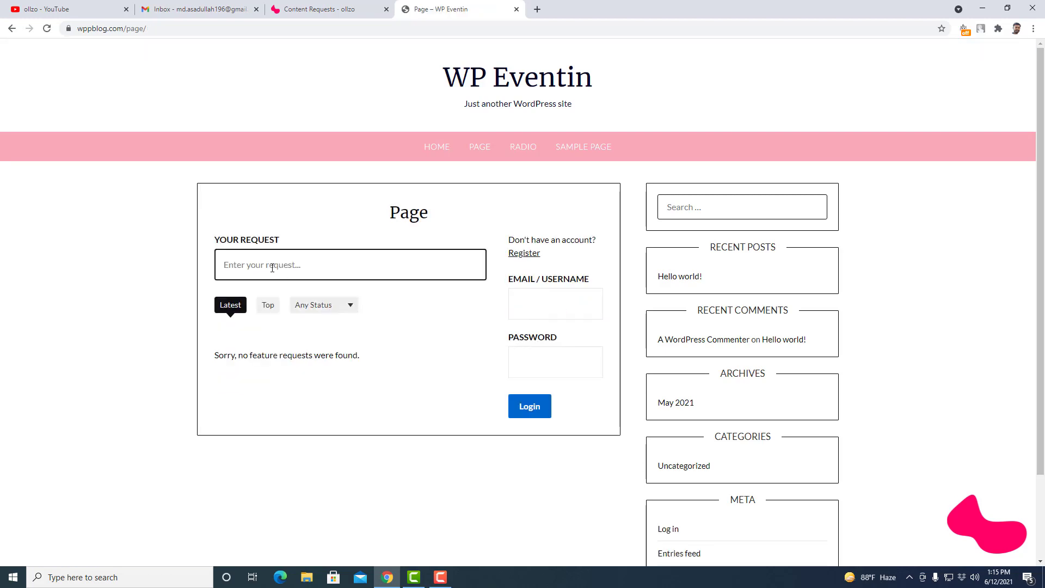
pyautogui.write('Title 2')
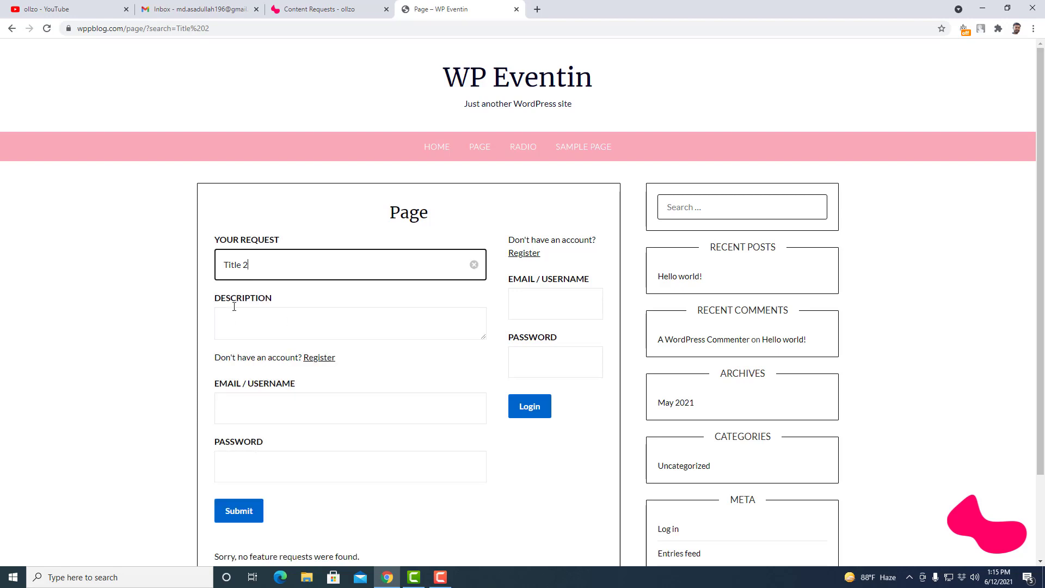
pyautogui.scroll(-2, 255, 318)
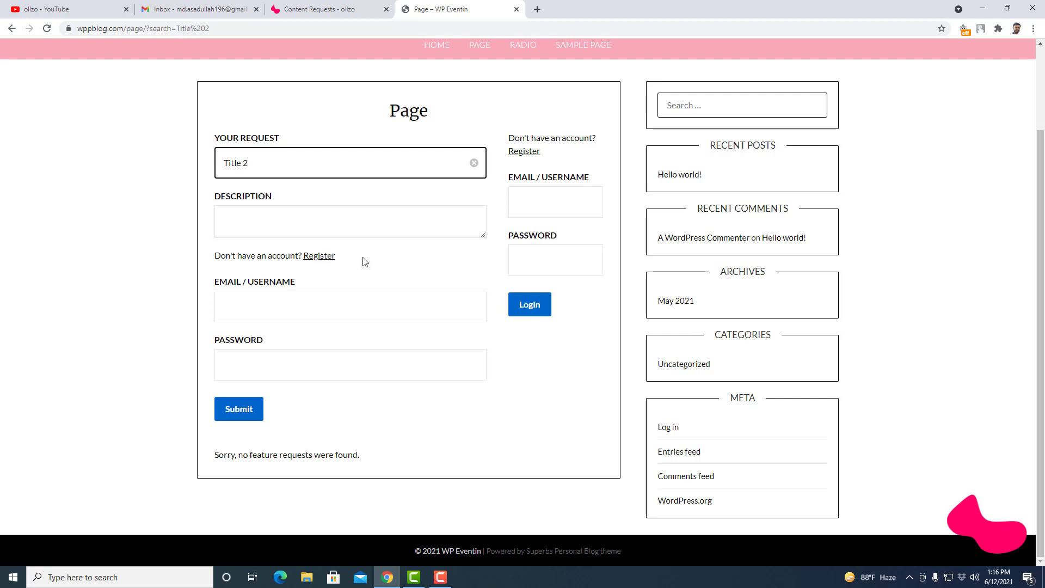
pyautogui.scroll(2, 365, 262)
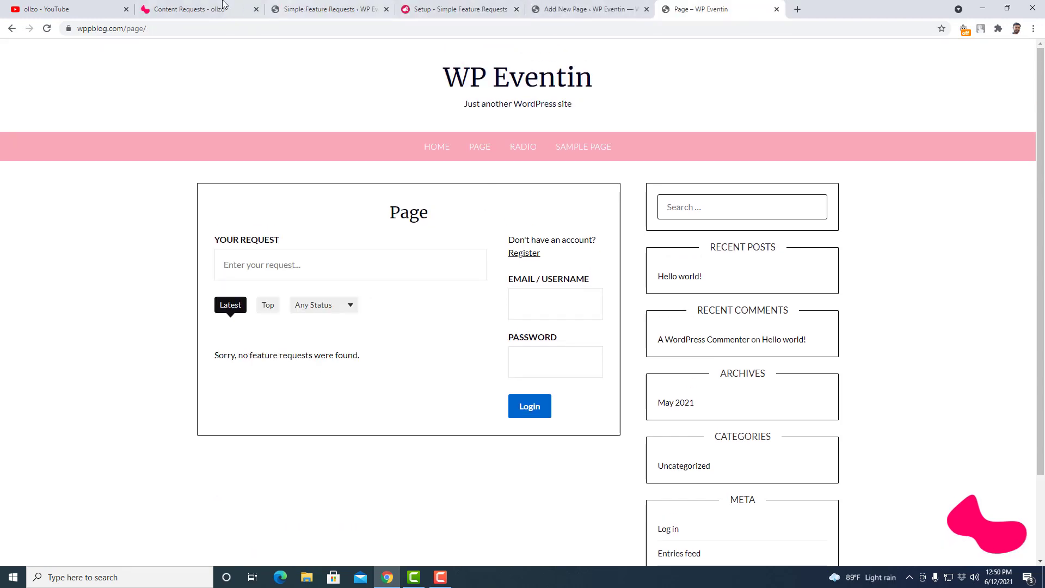
pyautogui.click(65, 9)
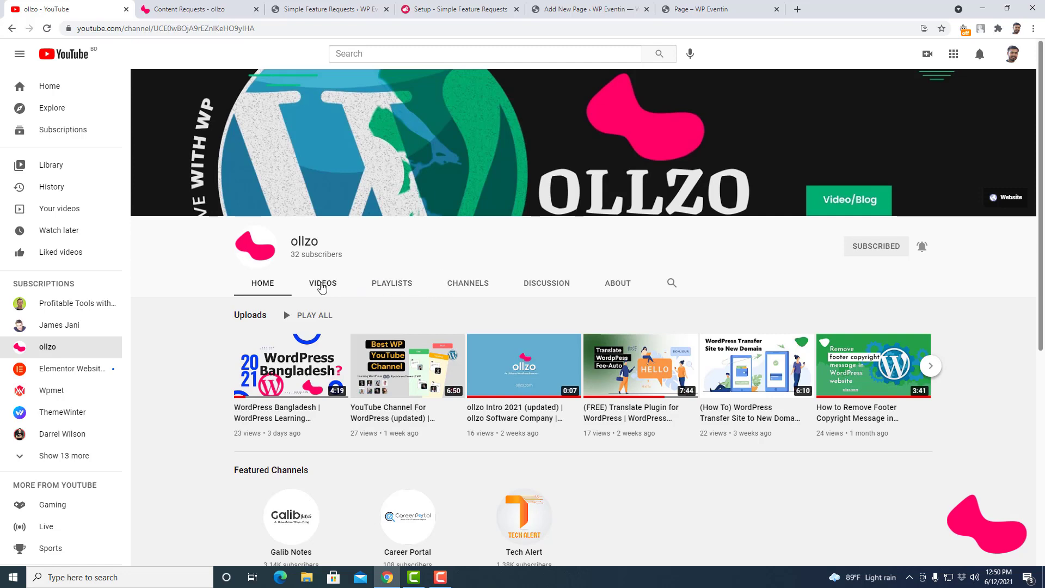
# - Open the VIDEOS tab on the ollzo YouTube channel
pyautogui.click(322, 284)
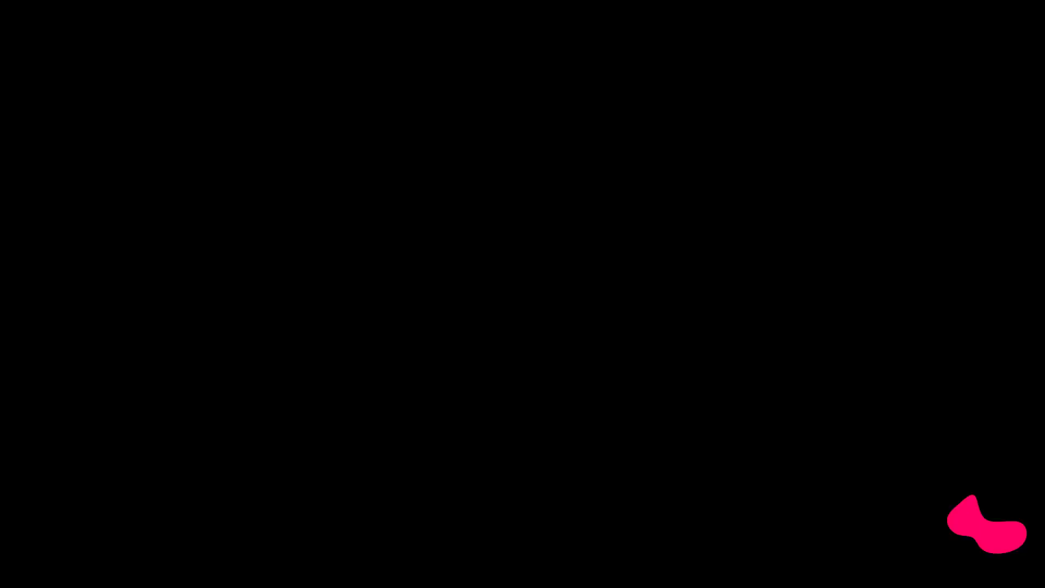